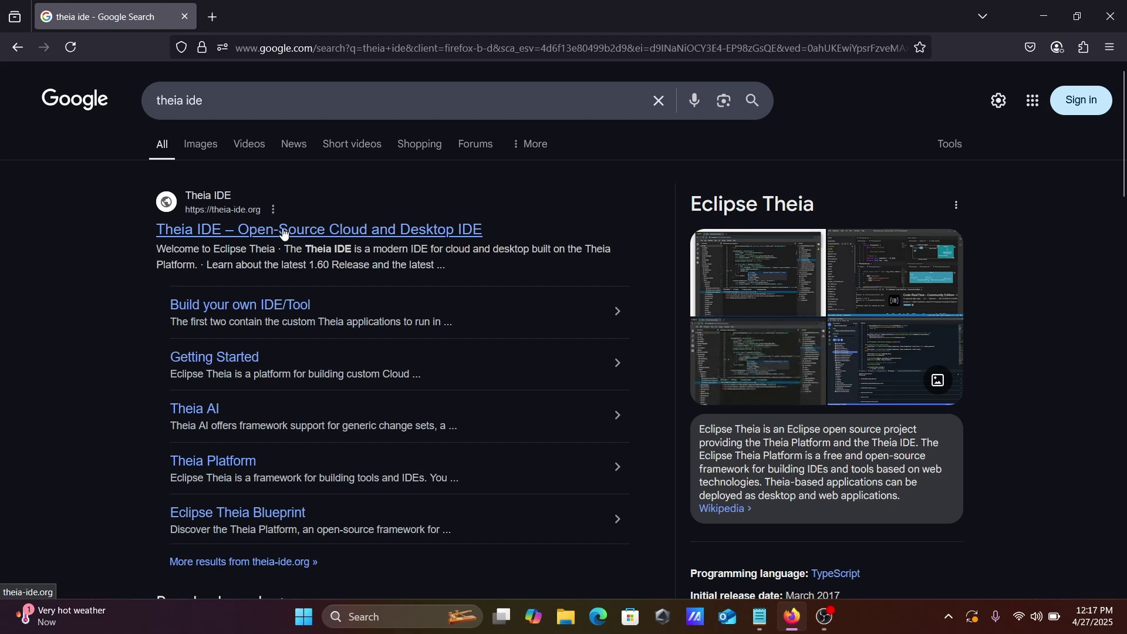
# Open the Theia IDE website from the search results and download the Windows desktop installer
pyautogui.click(285, 232)
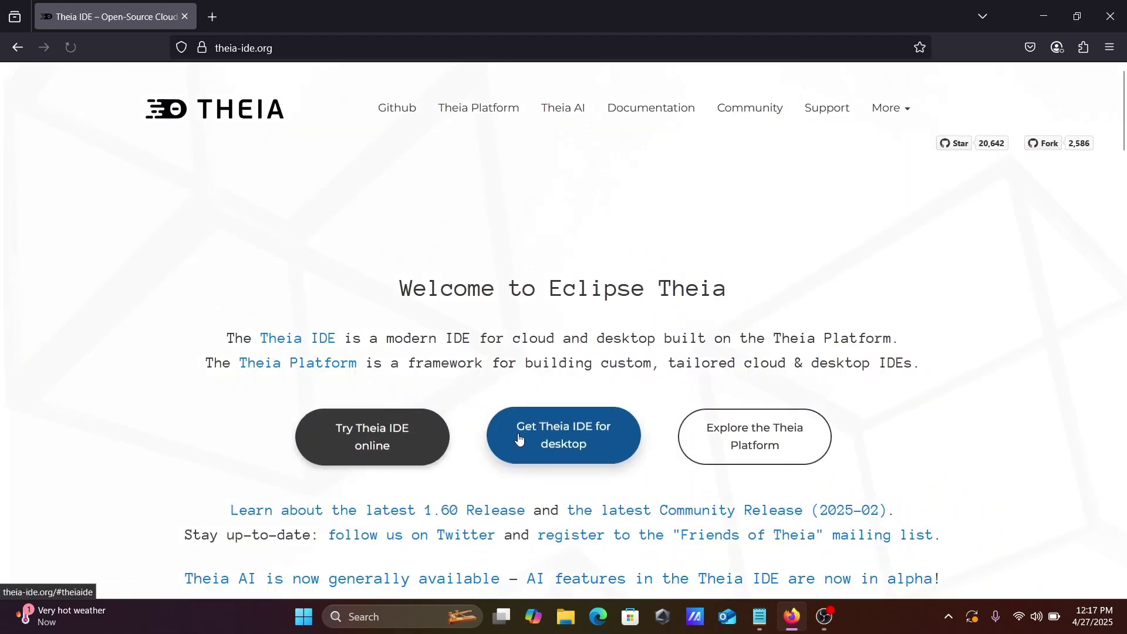
pyautogui.click(566, 446)
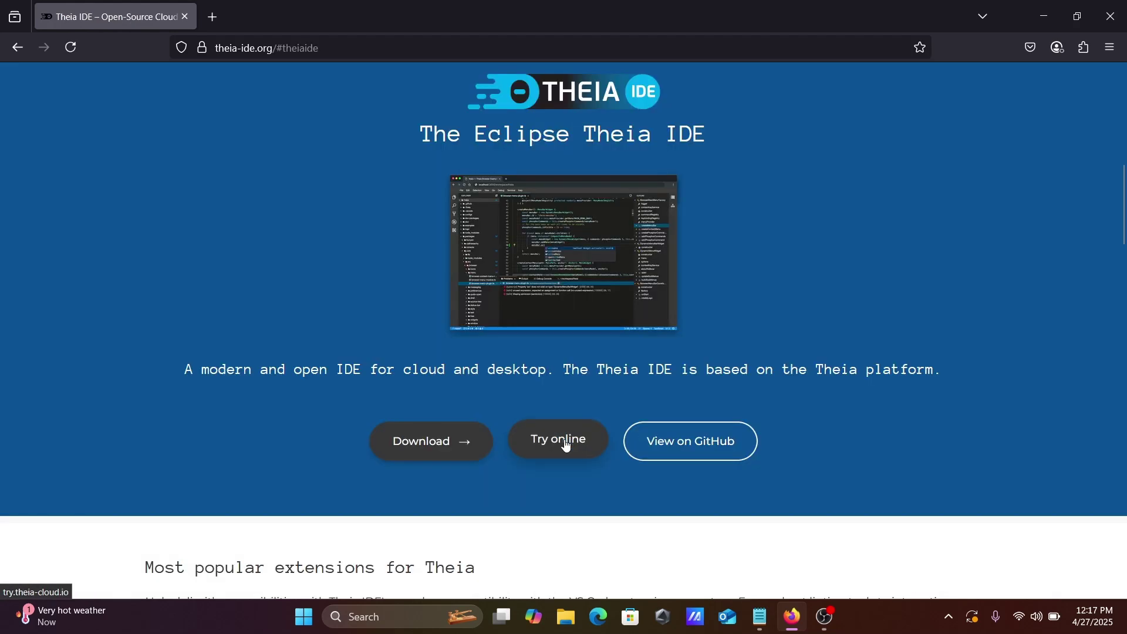
pyautogui.click(418, 450)
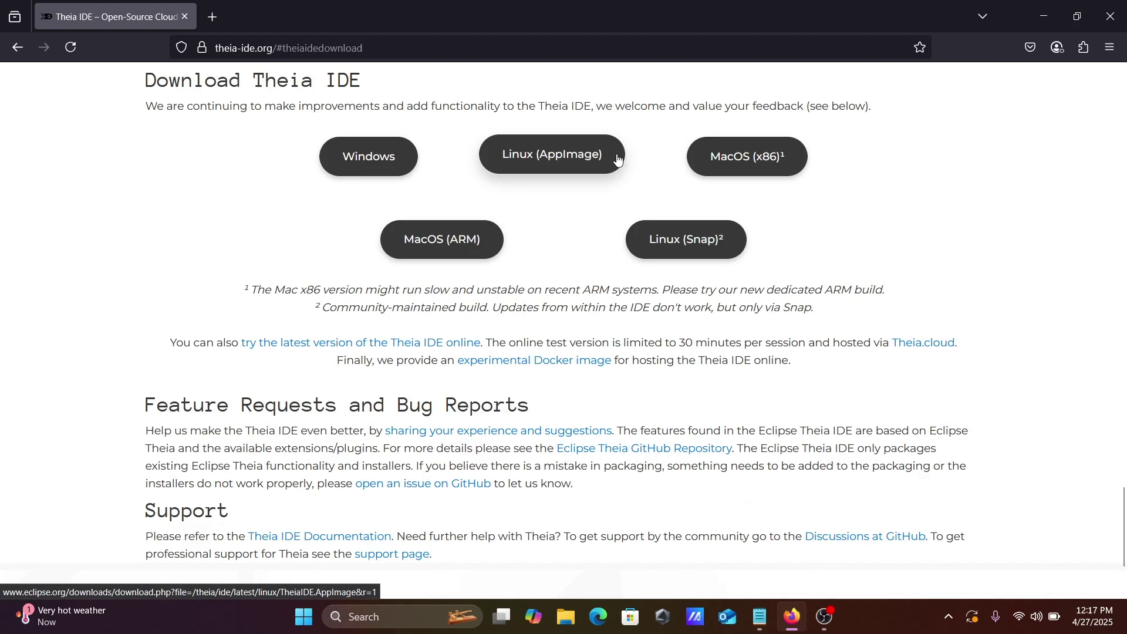
pyautogui.click(370, 165)
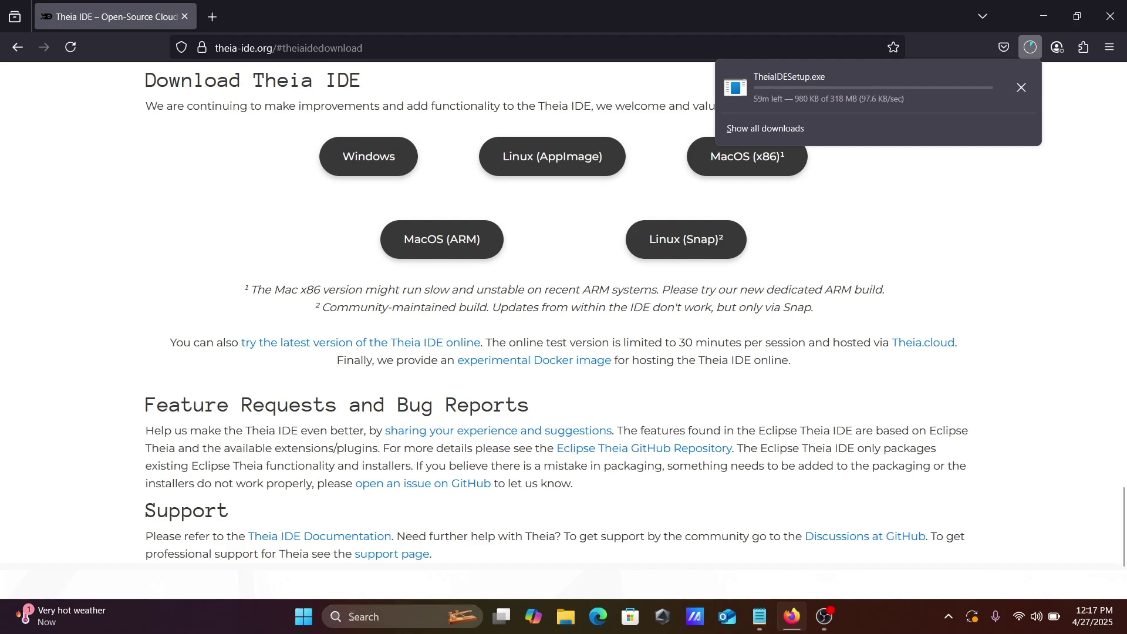
# Open Command Prompt and check the installed Java version with java --version
pyautogui.click(372, 618)
pyautogui.write('cmd')
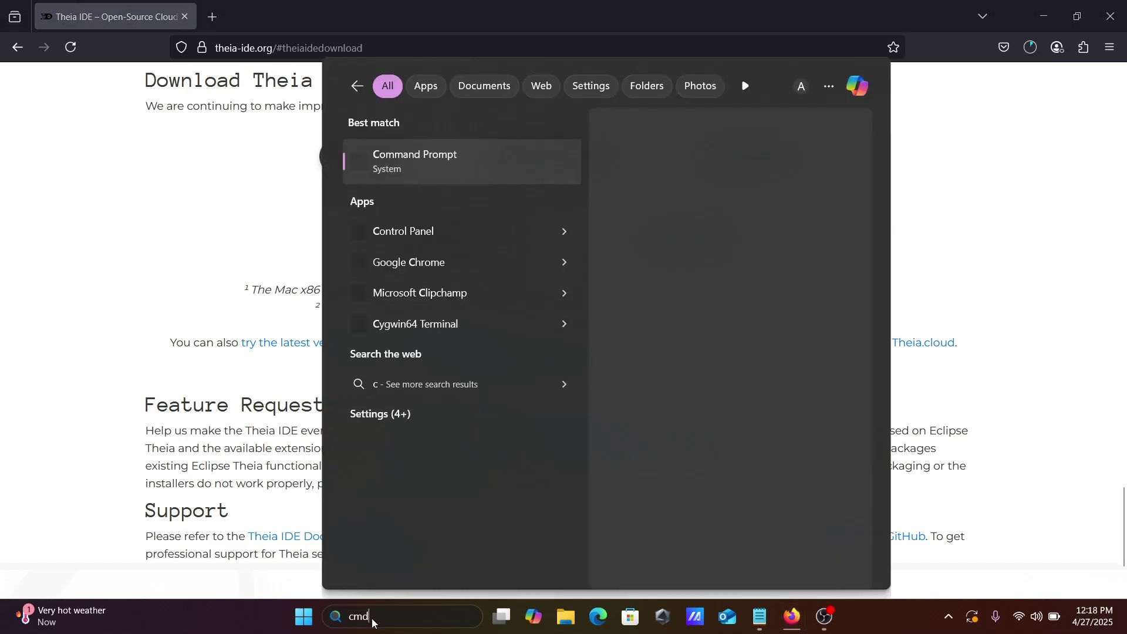
pyautogui.press('Return')
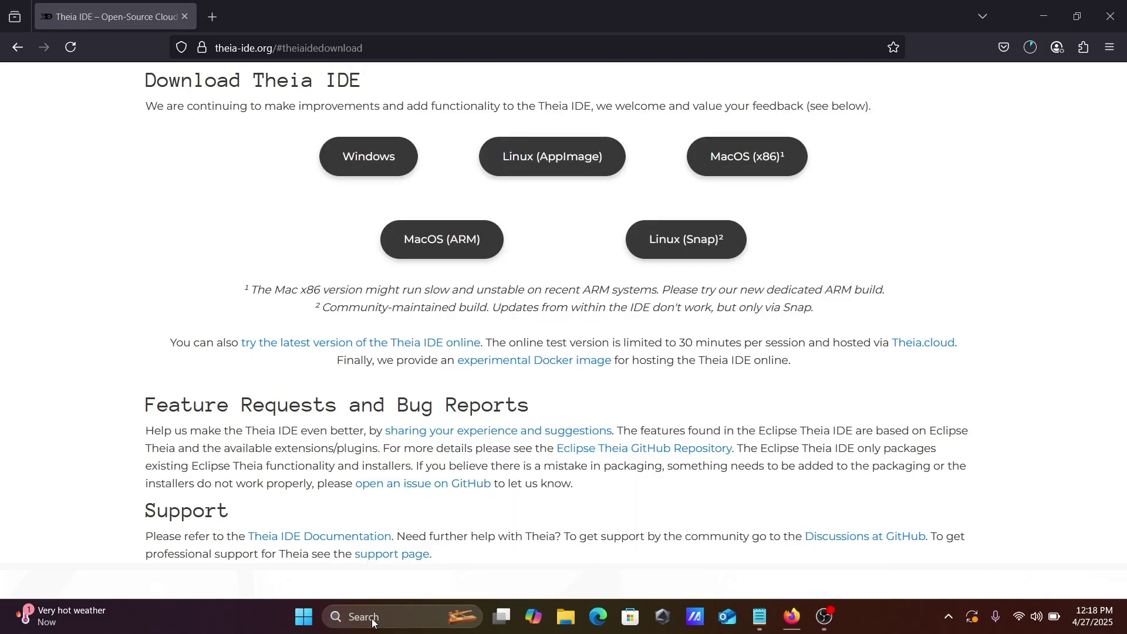
pyautogui.write('j')
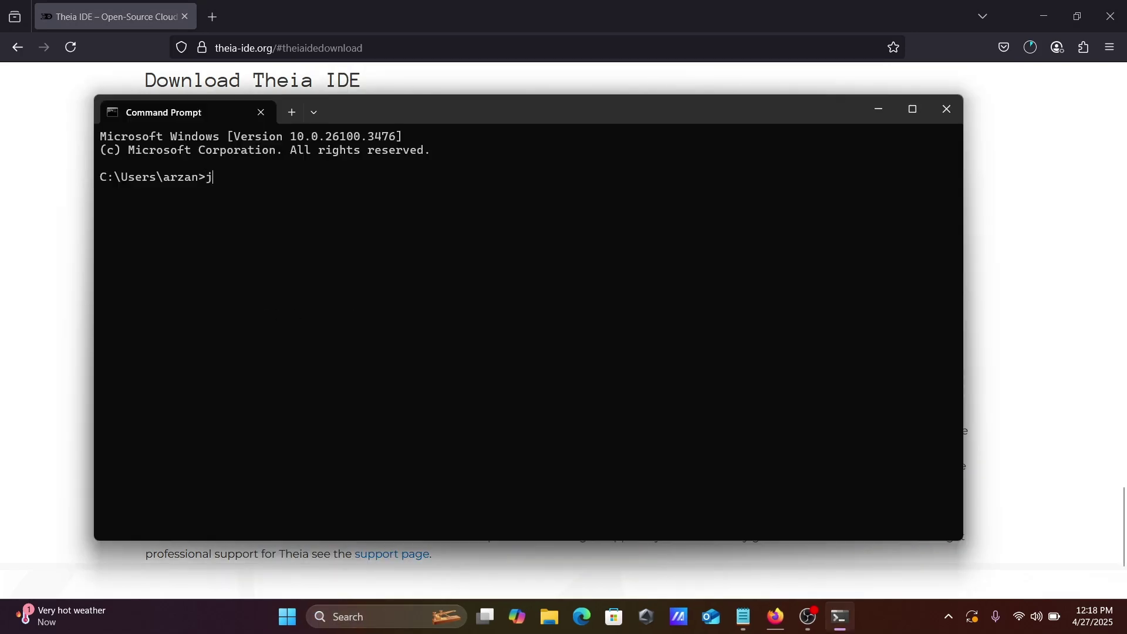
pyautogui.write('ava --version')
pyautogui.press('Return')
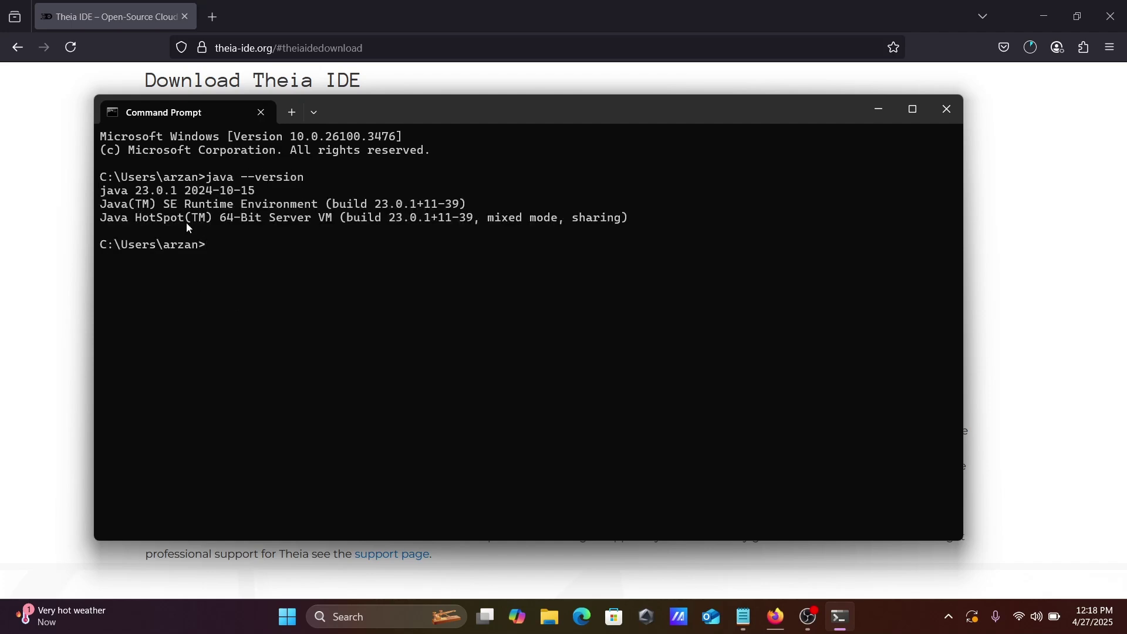
# Run the java and javac commands to check the runtime and compiler, and minimize the Command Prompt window
pyautogui.write('java')
pyautogui.press('Return')
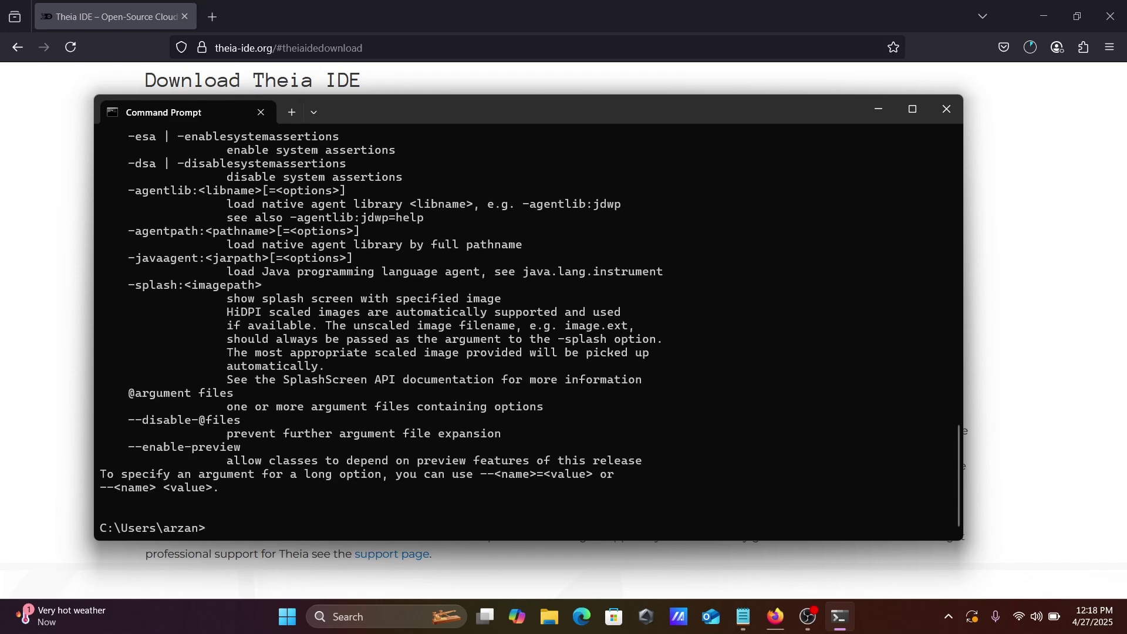
pyautogui.write('javac')
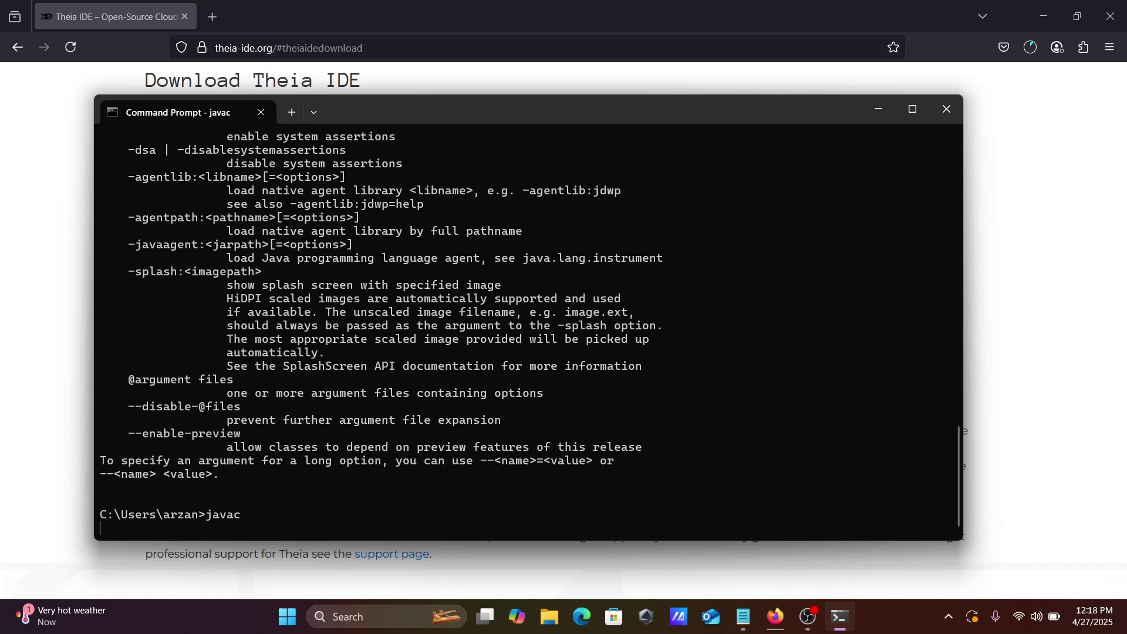
pyautogui.press('Return')
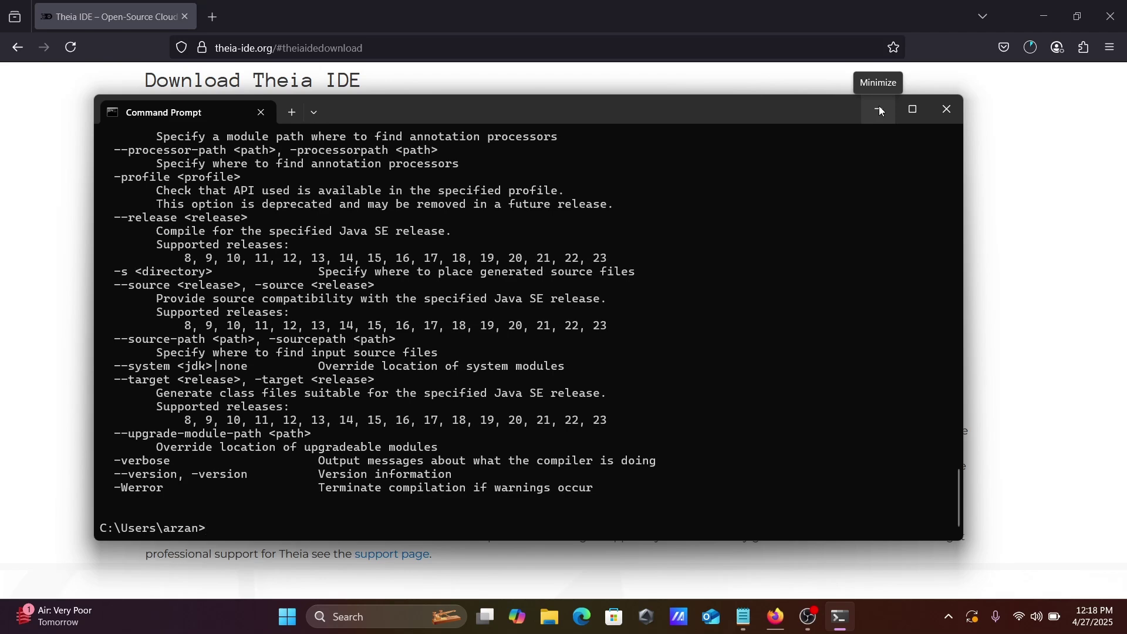
pyautogui.click(879, 109)
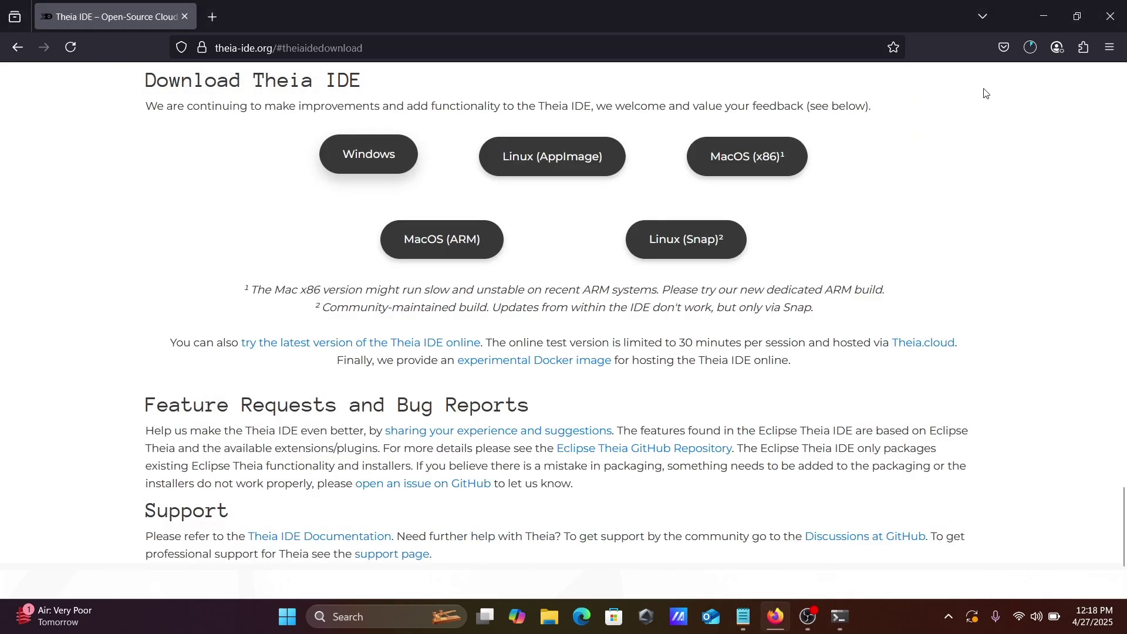
# Run the downloaded TheiaIDESetup.exe and install TheiaIDE for the current user only in the default destination folder
pyautogui.click(1030, 52)
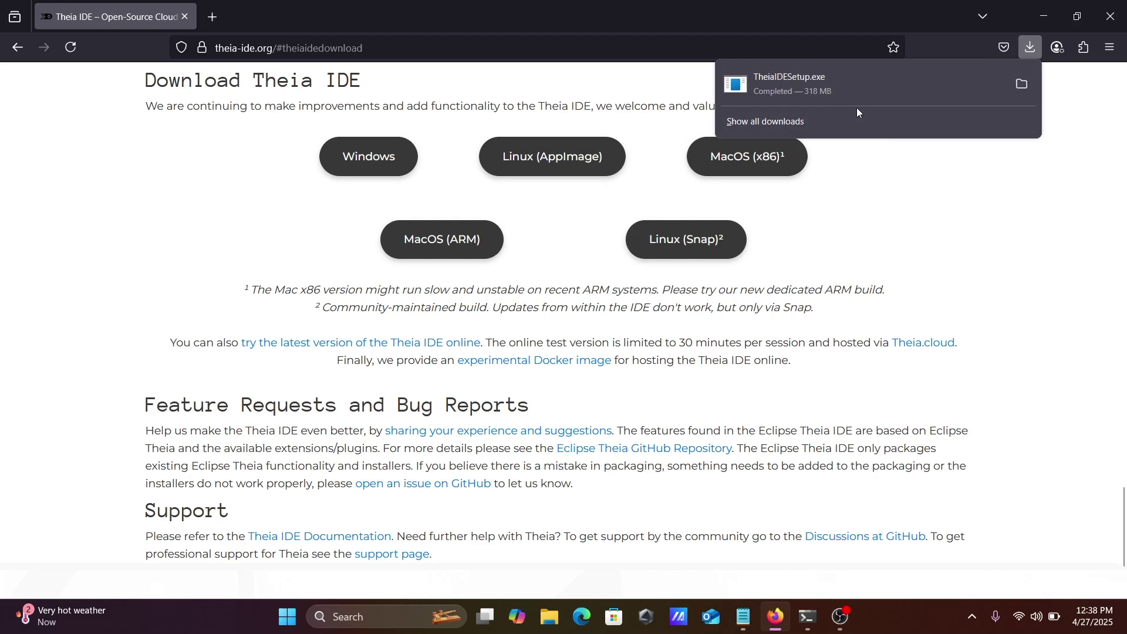
pyautogui.click(847, 86)
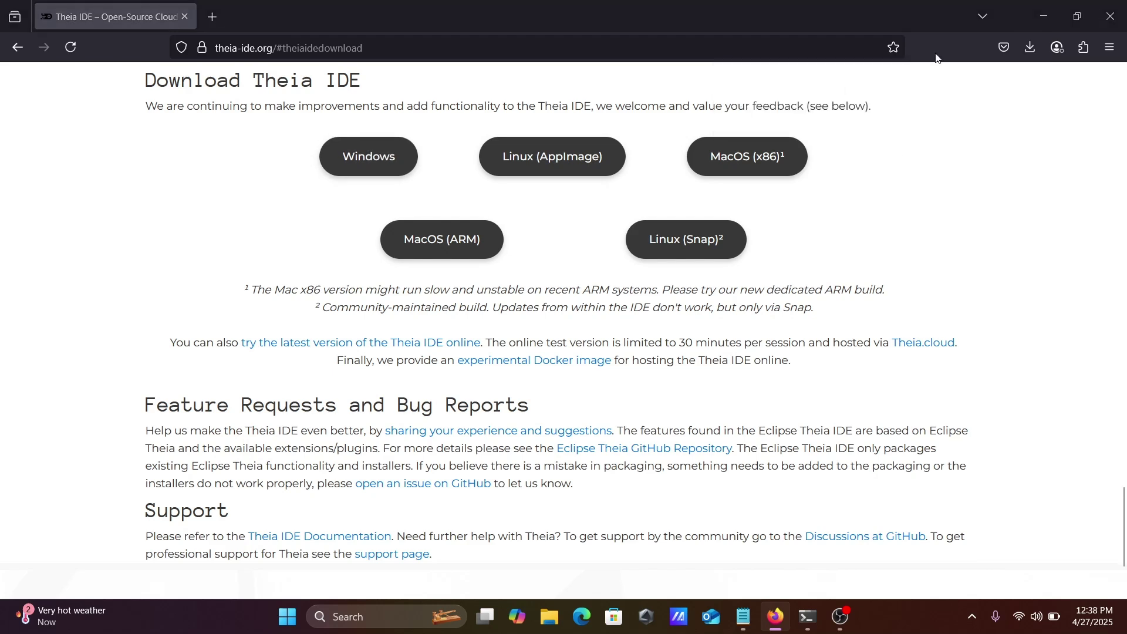
pyautogui.click(1044, 16)
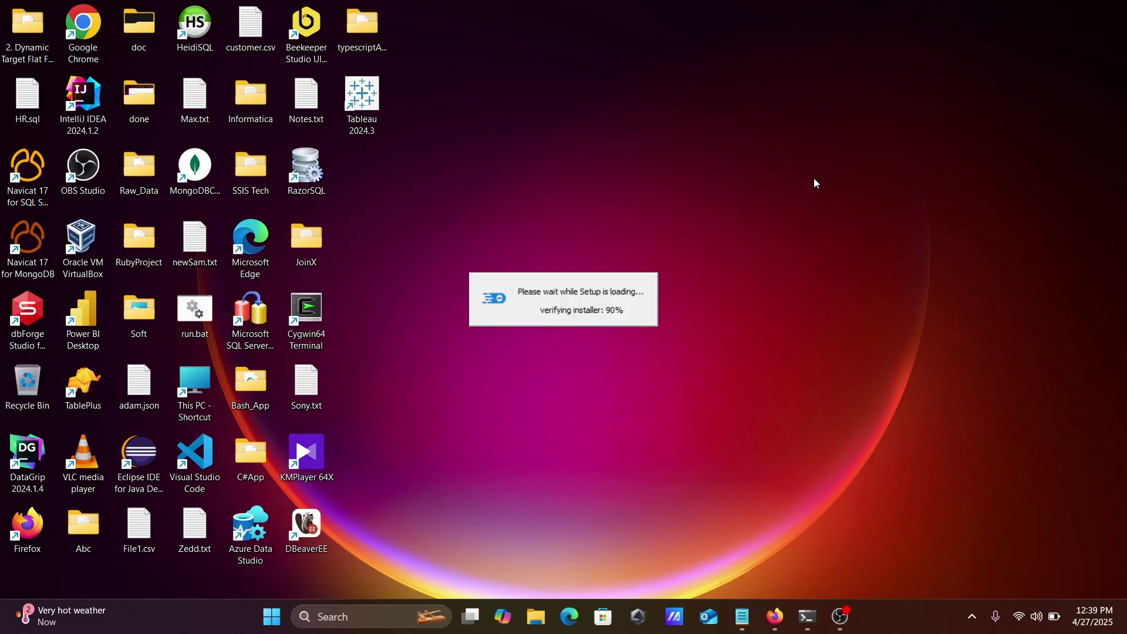
pyautogui.click(641, 424)
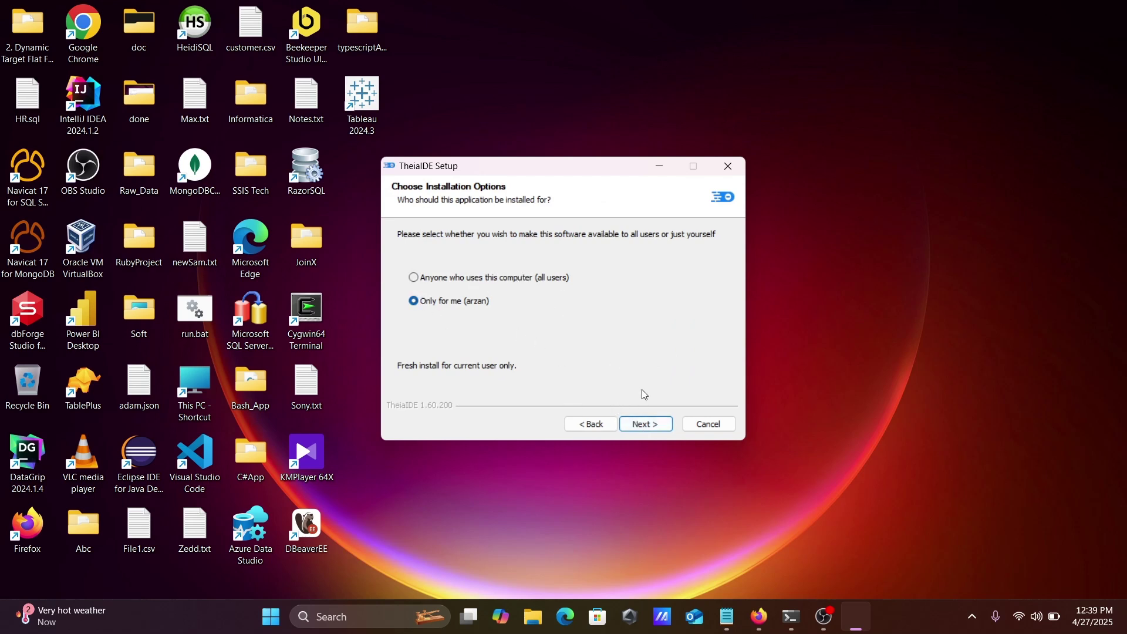
pyautogui.click(646, 426)
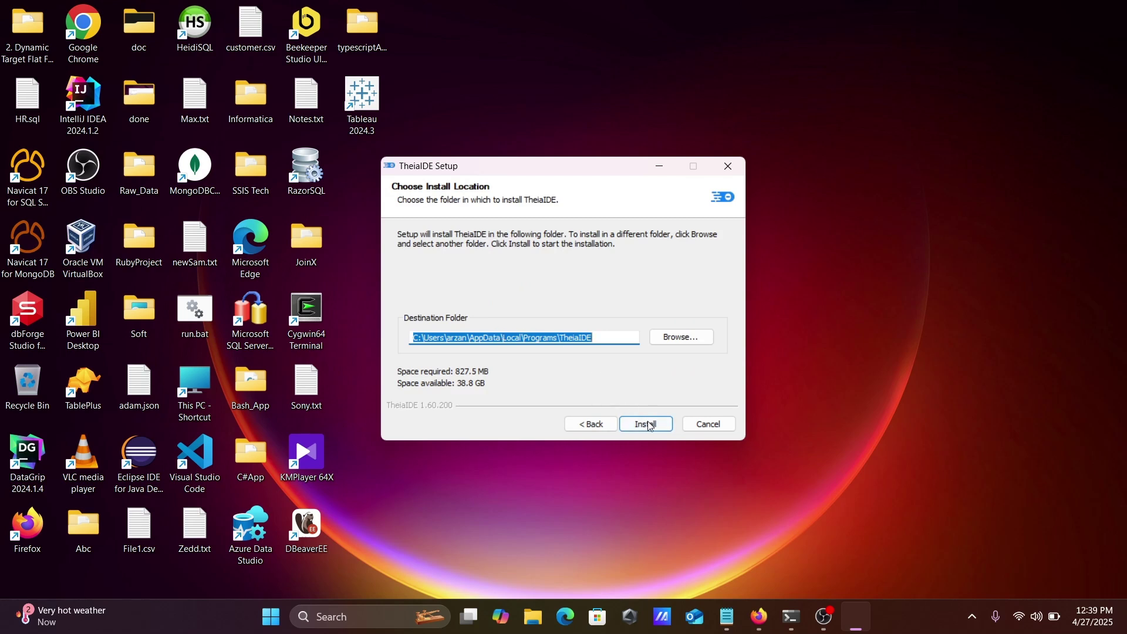
pyautogui.click(647, 425)
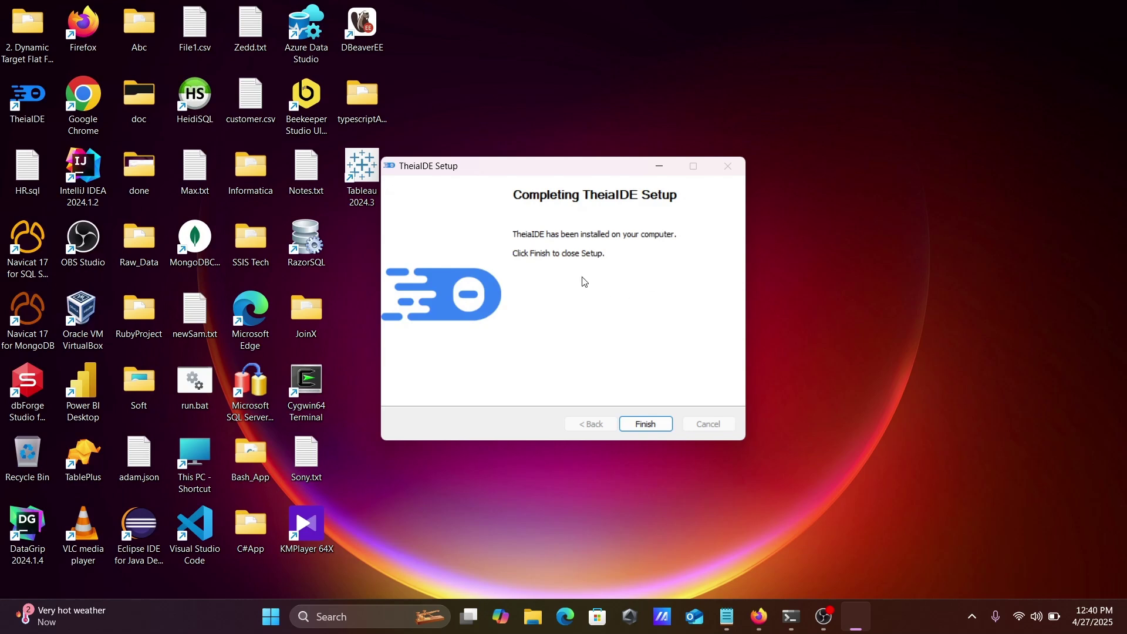
pyautogui.click(648, 424)
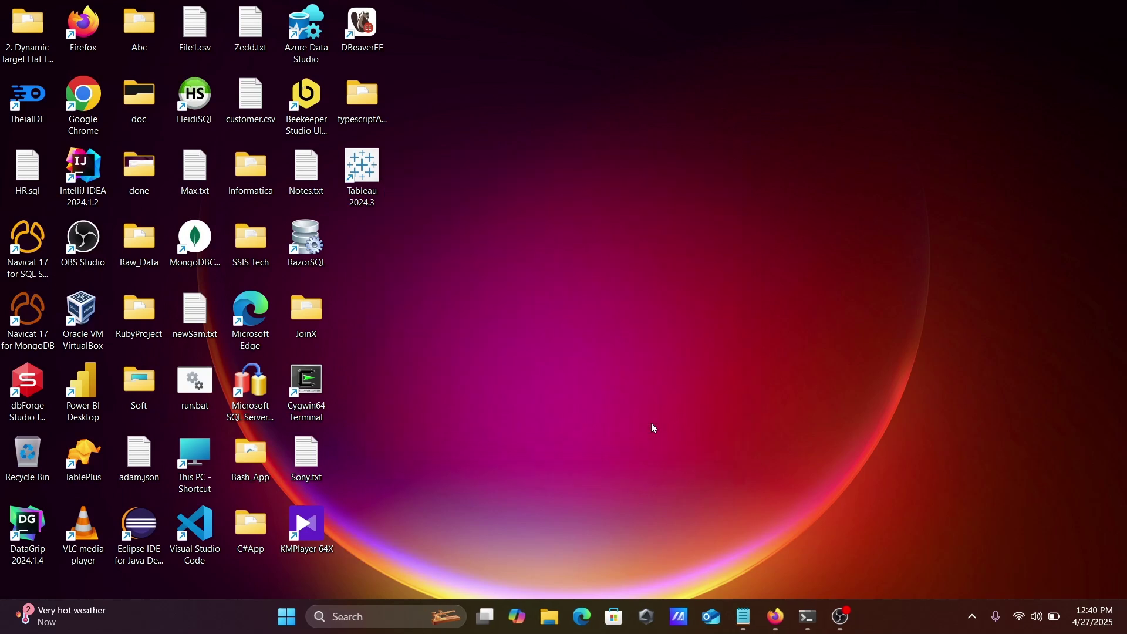
# Launch TheiaIDE from its desktop shortcut and dismiss the desktop's context menu
pyautogui.doubleClick(32, 108)
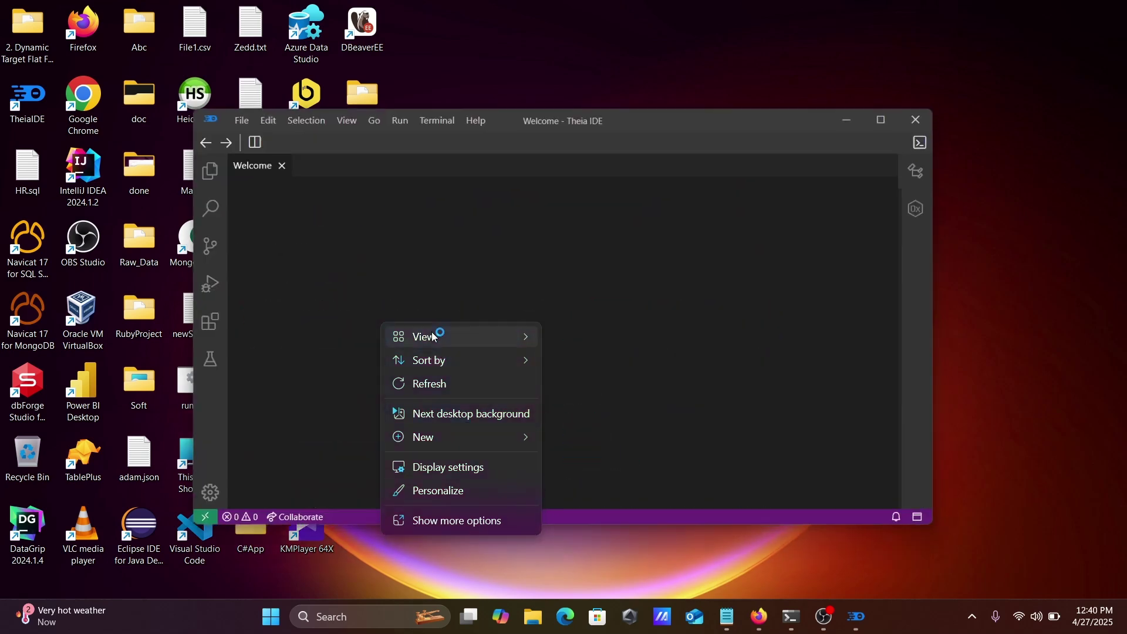
pyautogui.moveTo(439, 346)
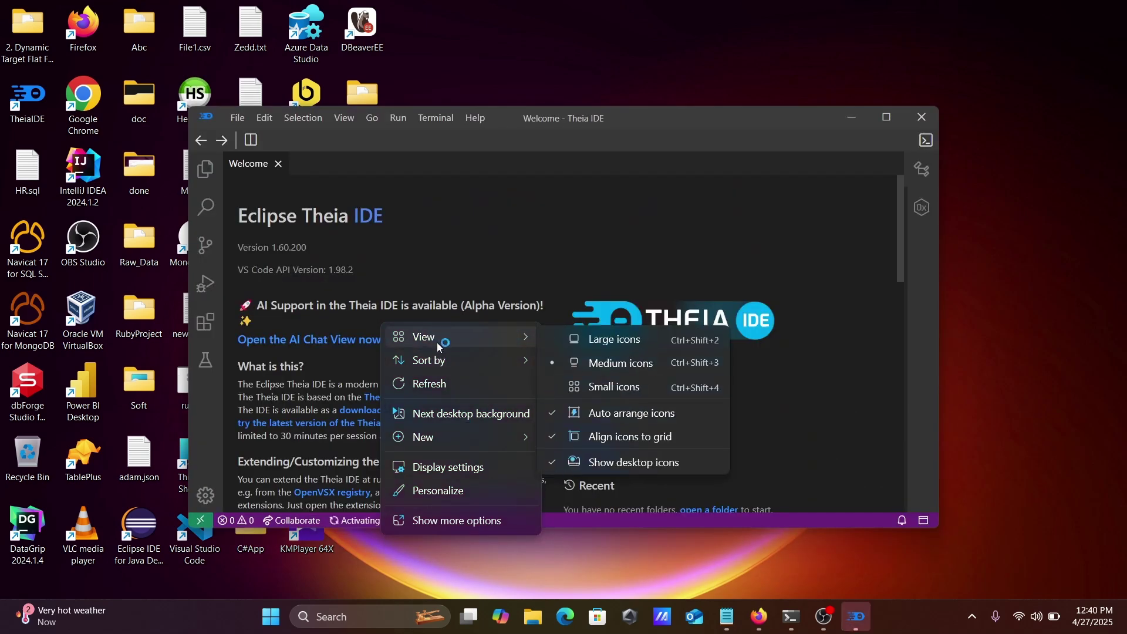
pyautogui.click(1017, 185)
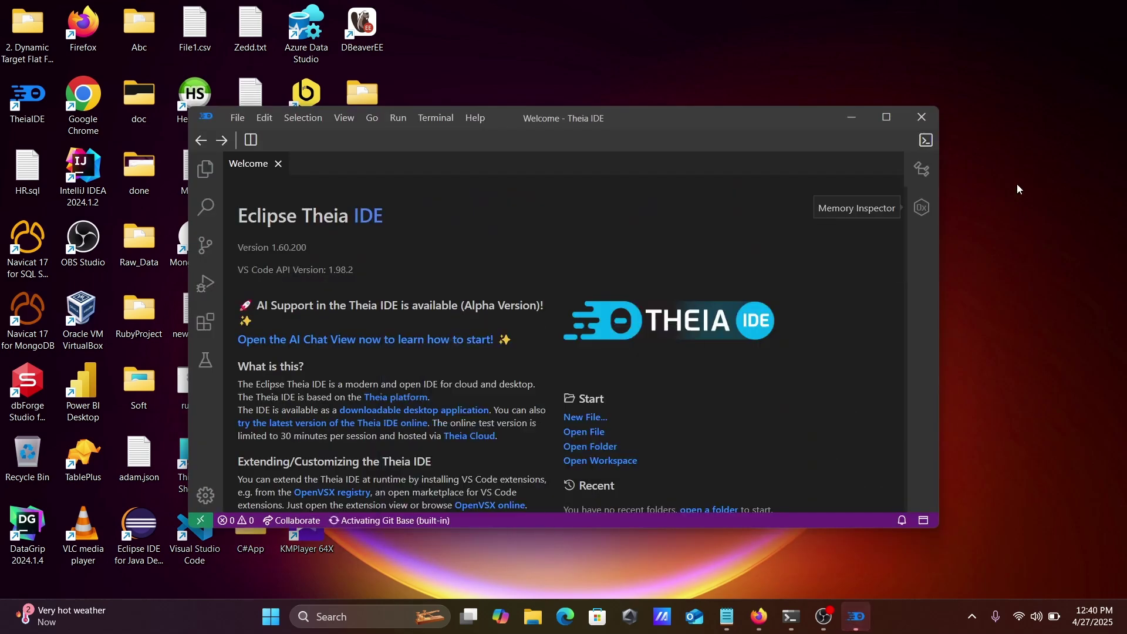
# Minimize the Theia IDE window and create a folder named JavaCodes on the desktop
pyautogui.click(855, 119)
pyautogui.rightClick(490, 283)
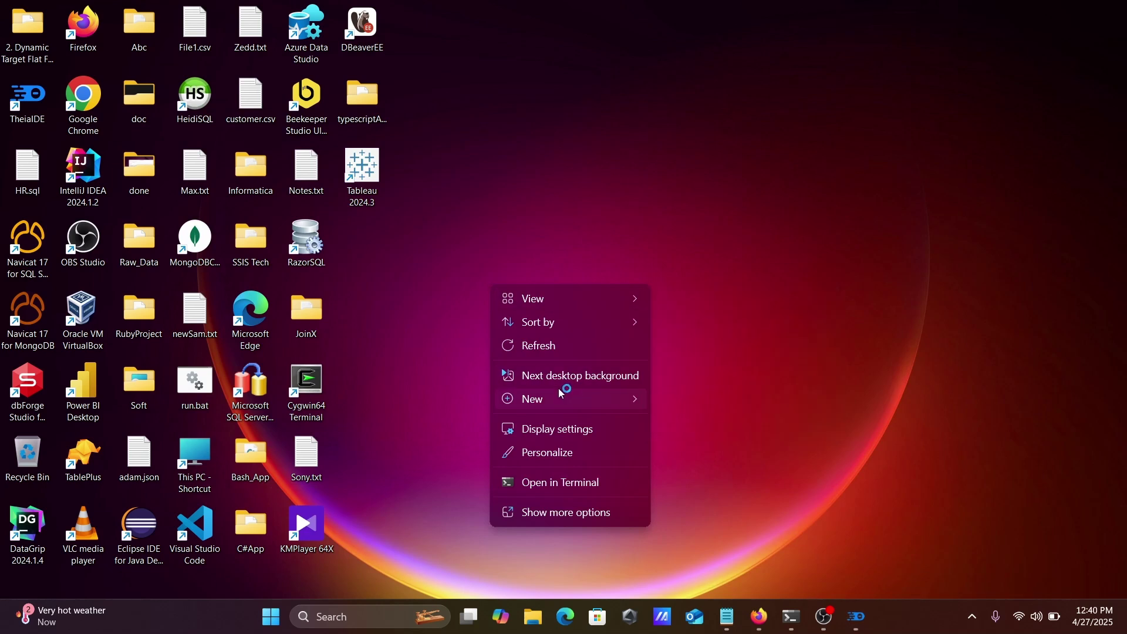
pyautogui.moveTo(592, 403)
pyautogui.click(690, 402)
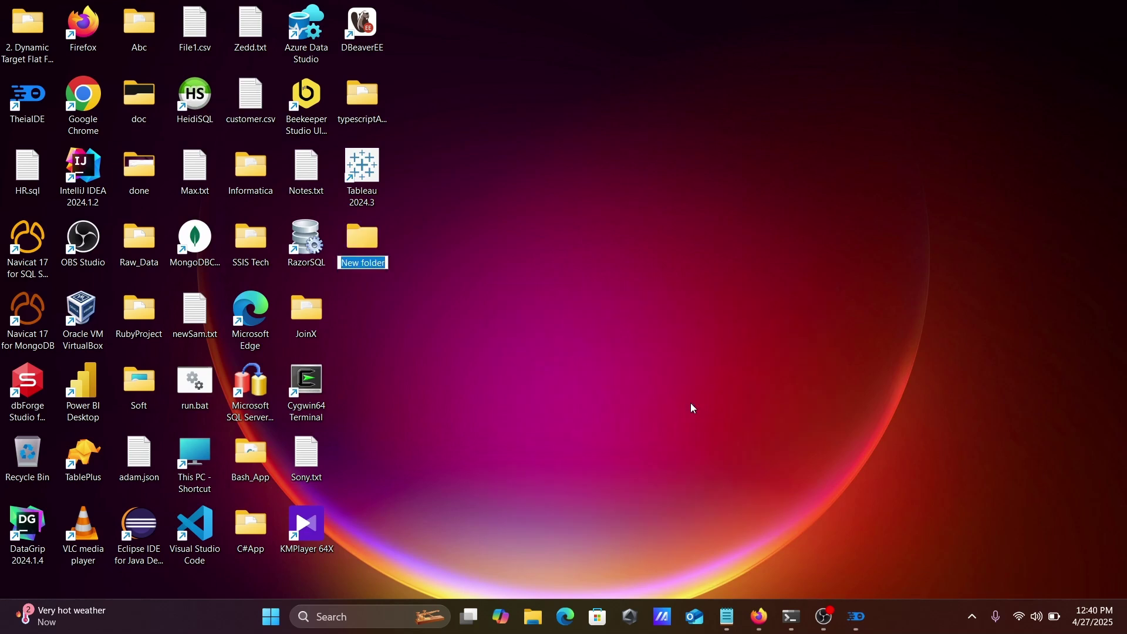
pyautogui.write('Java')
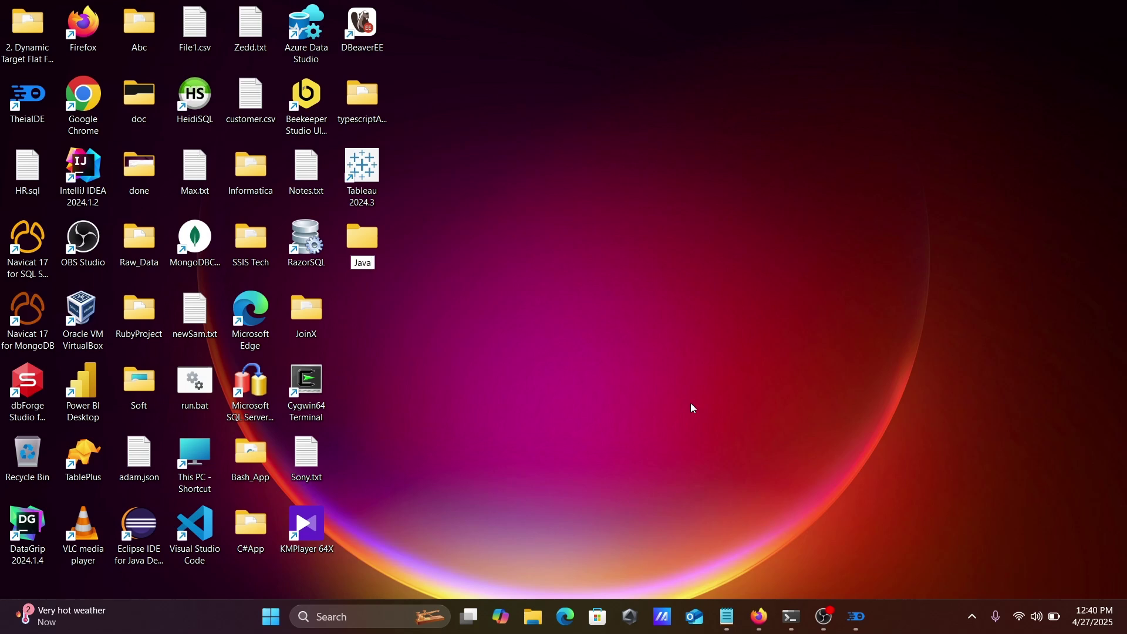
pyautogui.write('Codes')
pyautogui.press('Return')
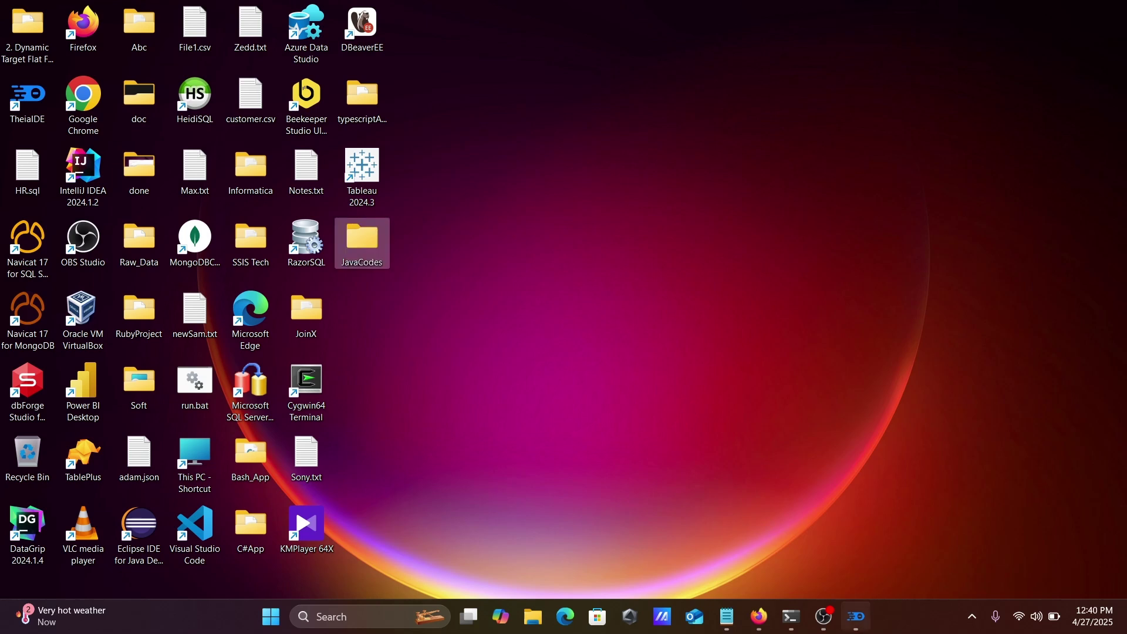
# Switch back to Theia IDE, maximize its window and close the Welcome page
pyautogui.click(856, 616)
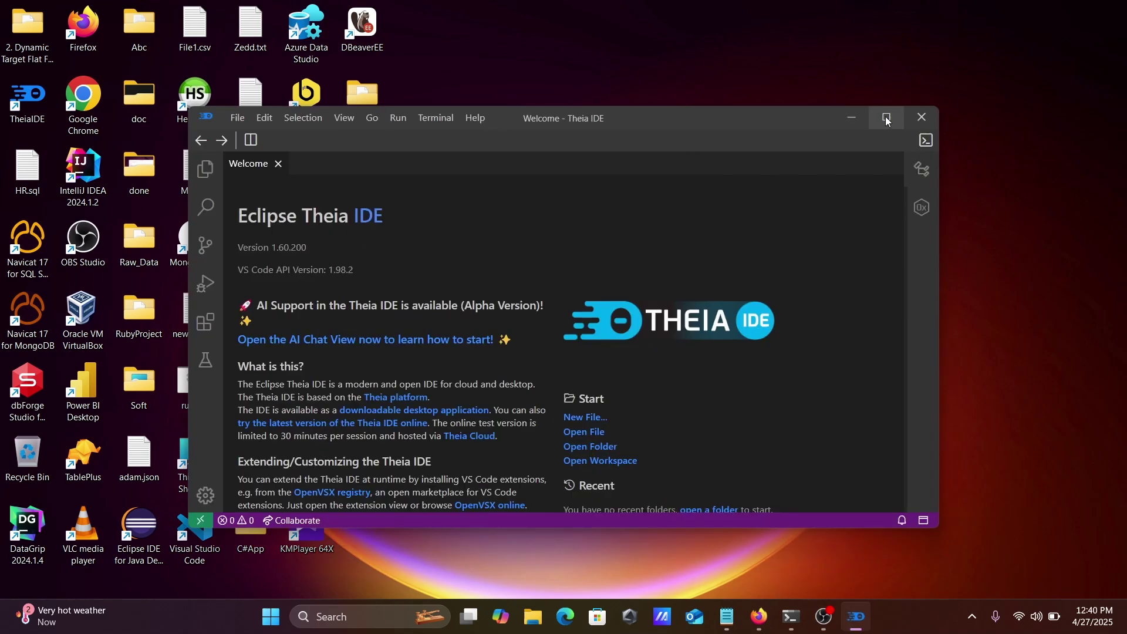
pyautogui.click(887, 118)
pyautogui.click(91, 59)
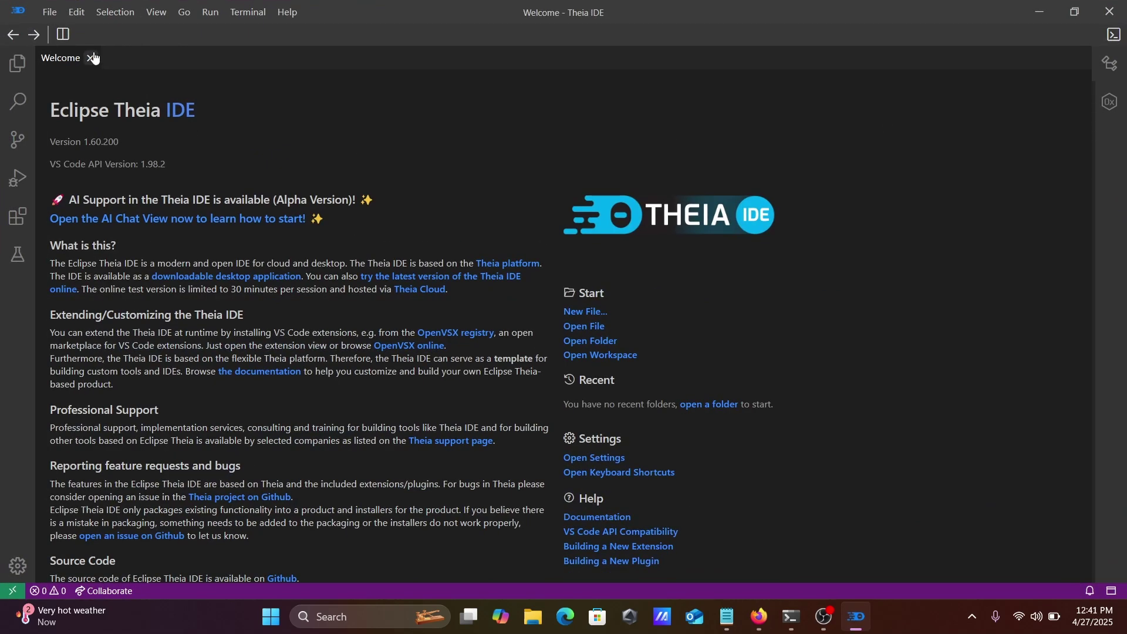
# Open the JavaCodes folder from the Desktop as the workspace
pyautogui.click(51, 12)
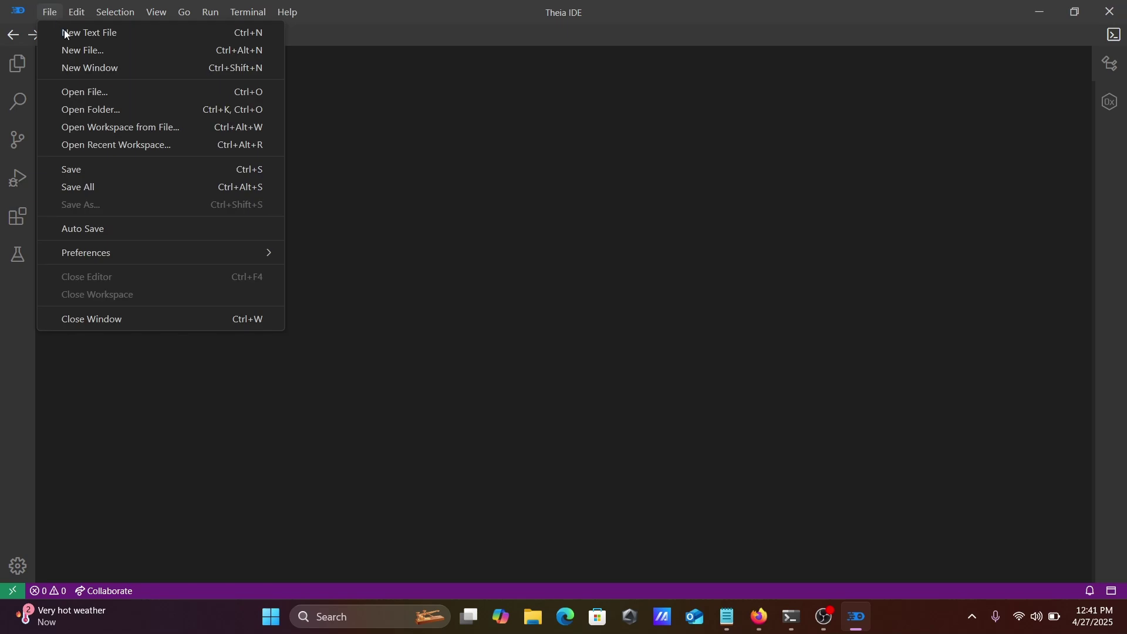
pyautogui.click(93, 110)
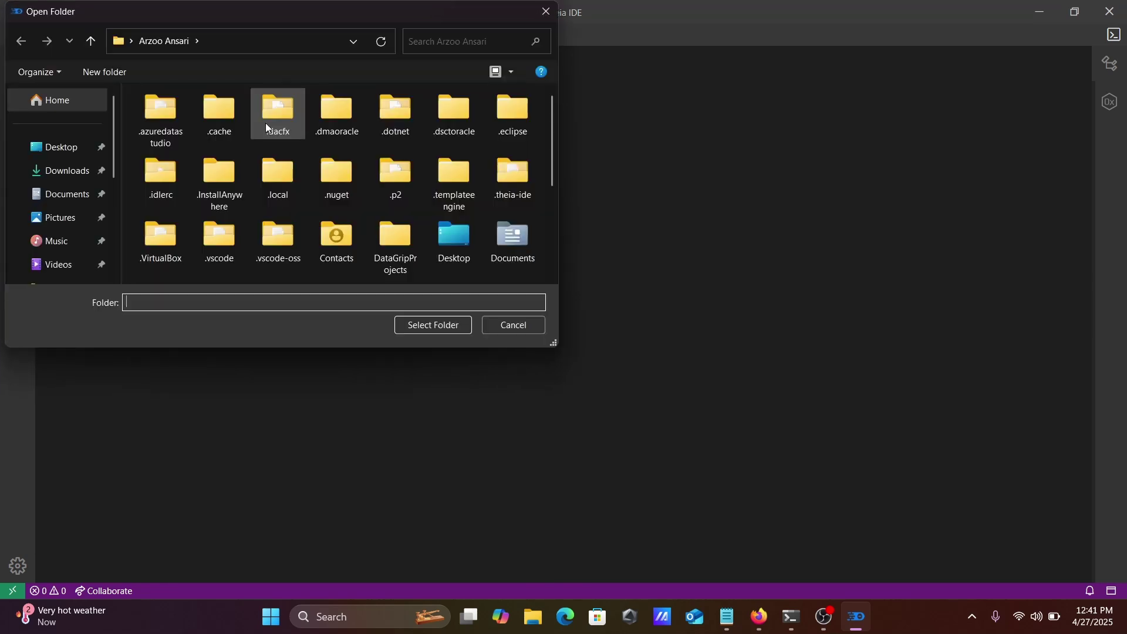
pyautogui.click(42, 158)
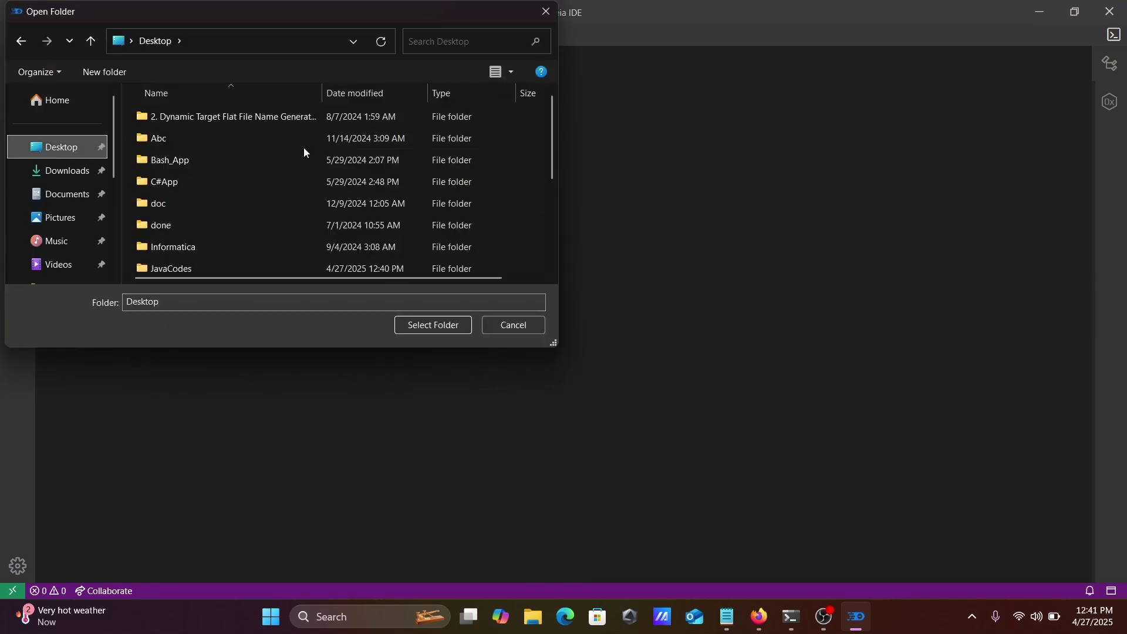
pyautogui.click(179, 269)
pyautogui.click(420, 326)
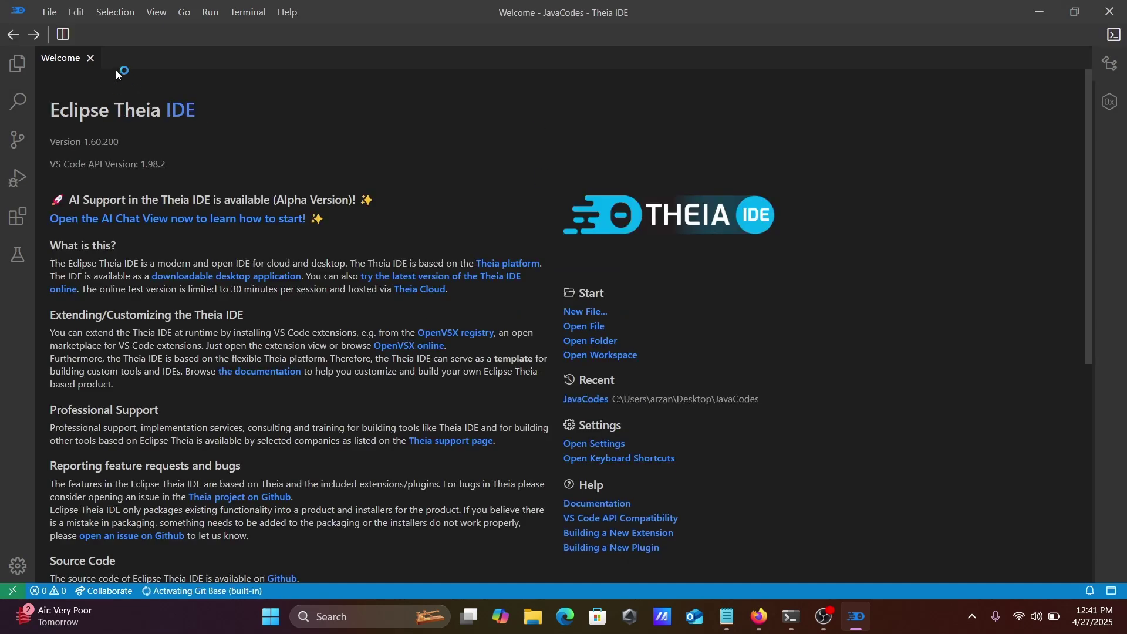
# Close the Welcome page and create a new text file in the JavaCodes workspace
pyautogui.click(91, 58)
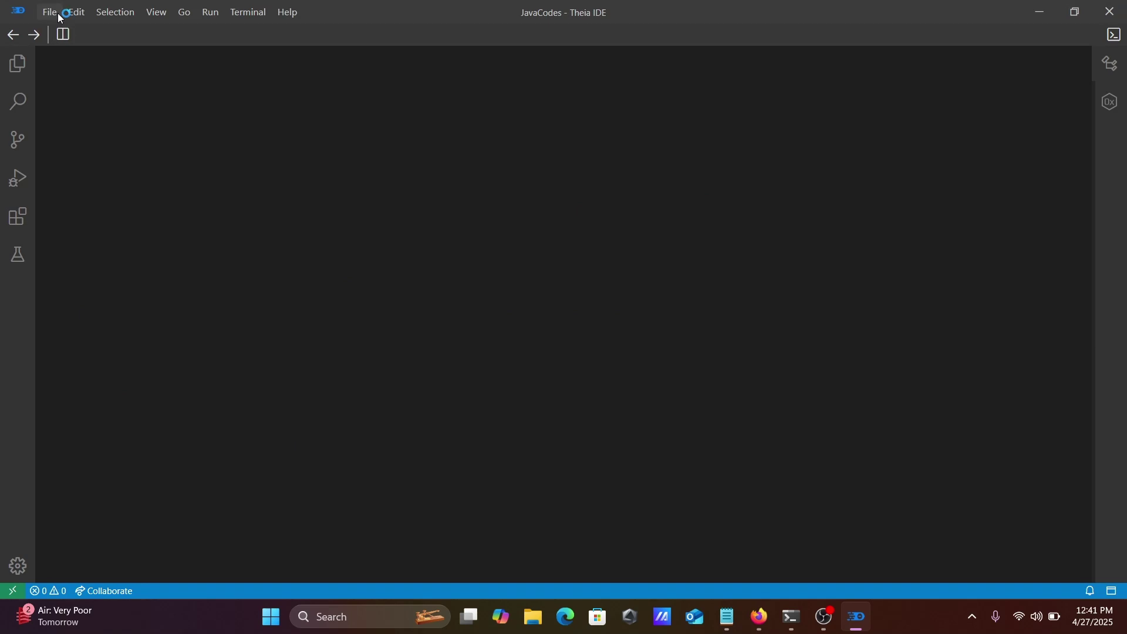
pyautogui.click(58, 13)
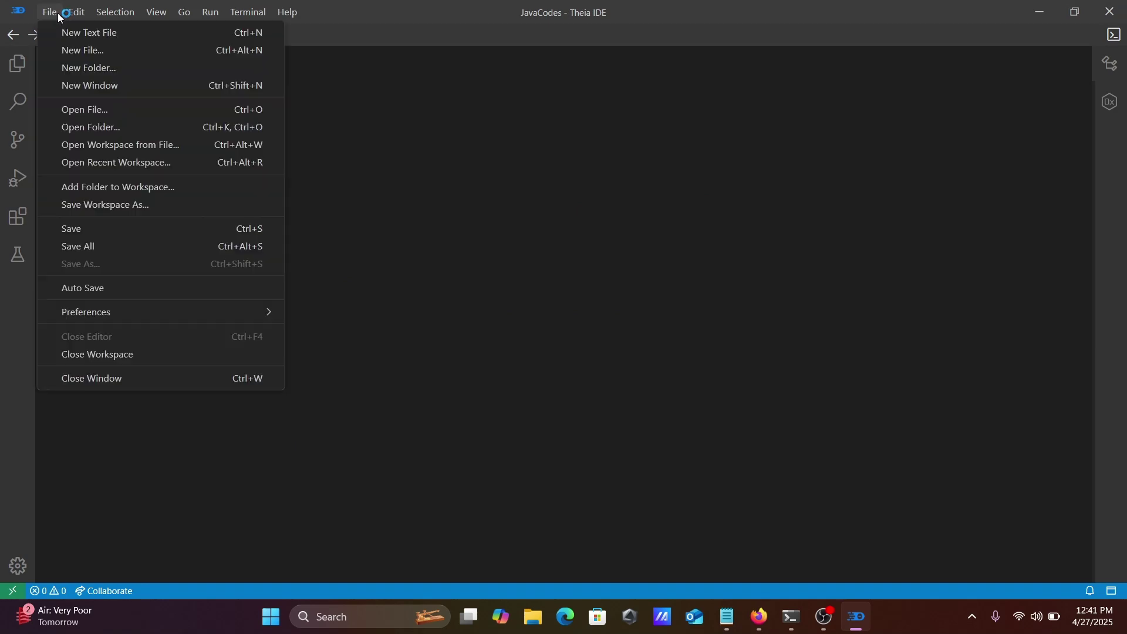
pyautogui.click(81, 51)
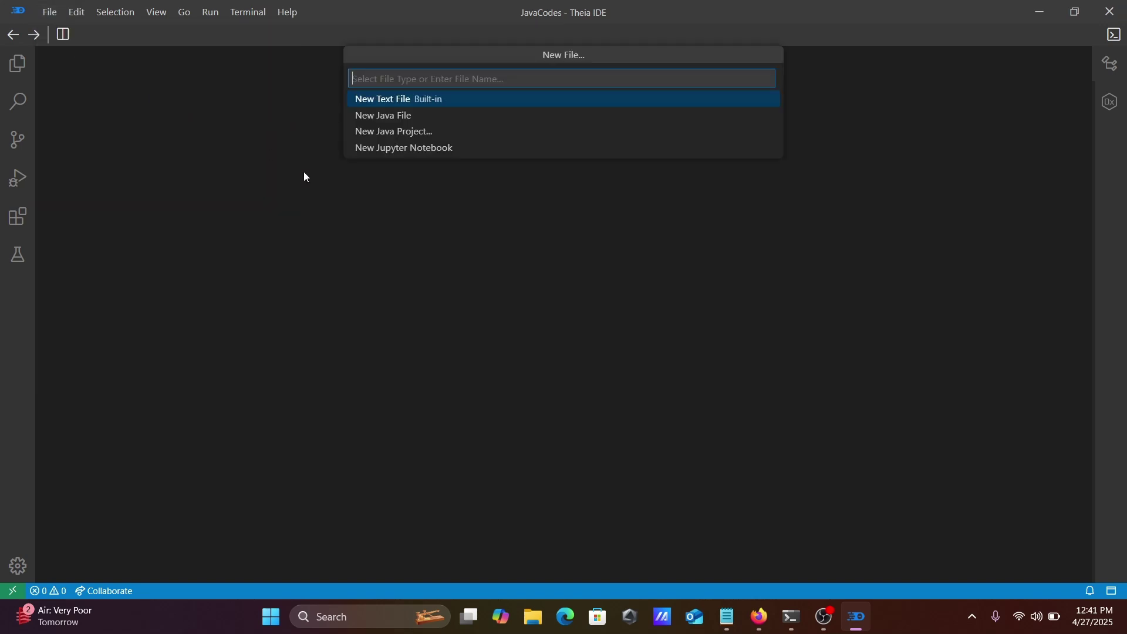
pyautogui.click(388, 100)
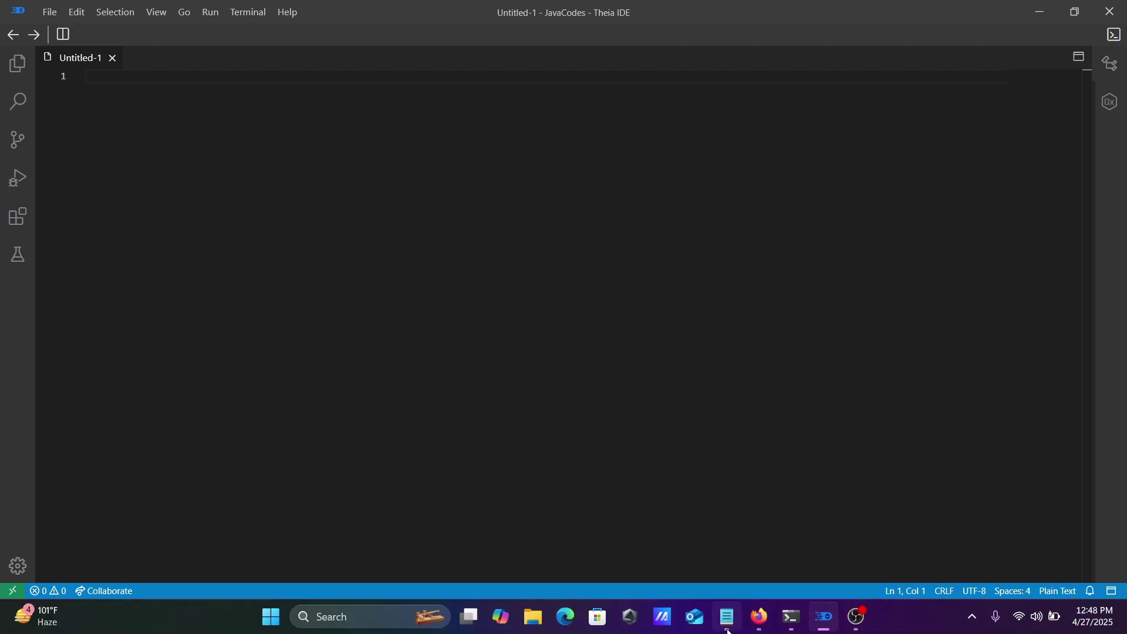
# Copy the HelloWorld class from Zedd.txt in Notepad and paste it into the untitled file in Theia IDE
pyautogui.click(728, 617)
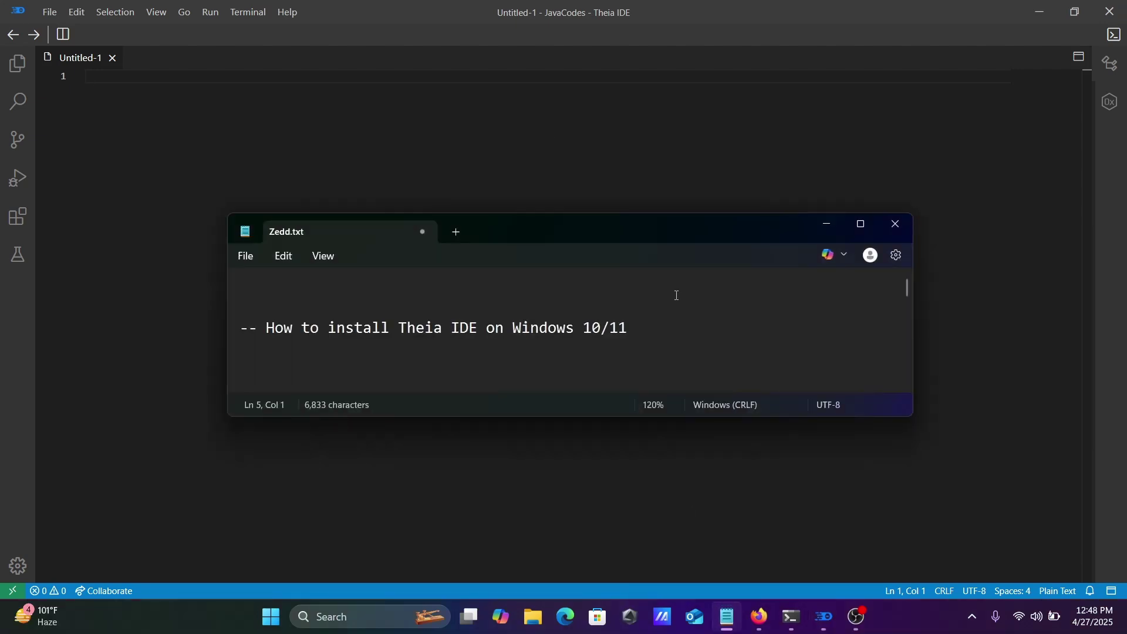
pyautogui.click(861, 225)
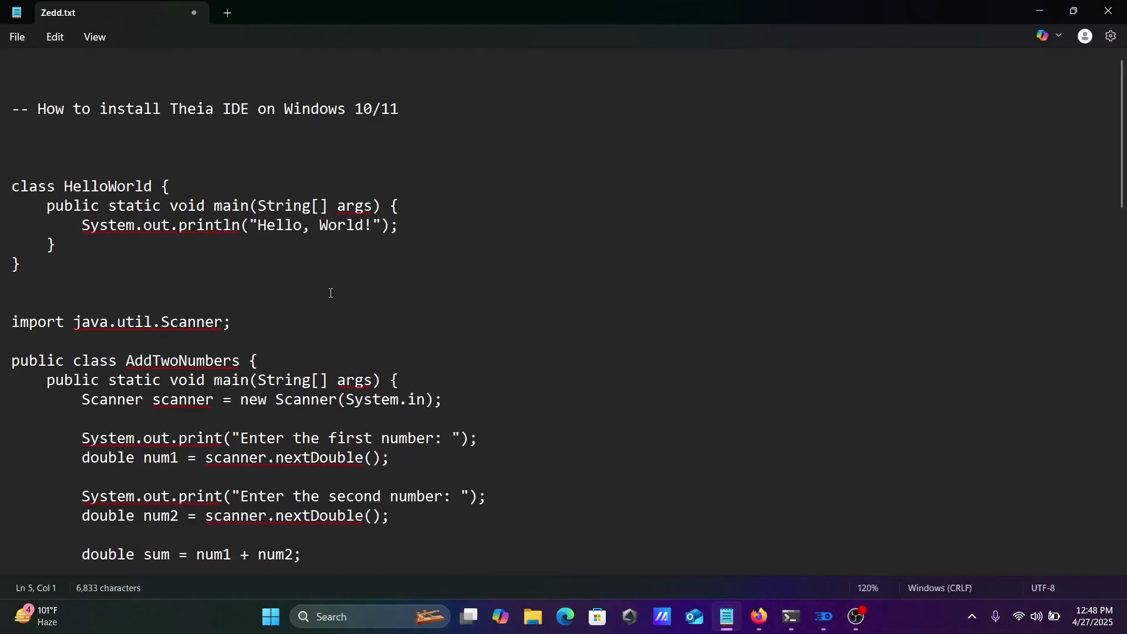
pyautogui.moveTo(54, 263); pyautogui.dragTo(2, 193)
pyautogui.hotkey('ctrl', 'c')
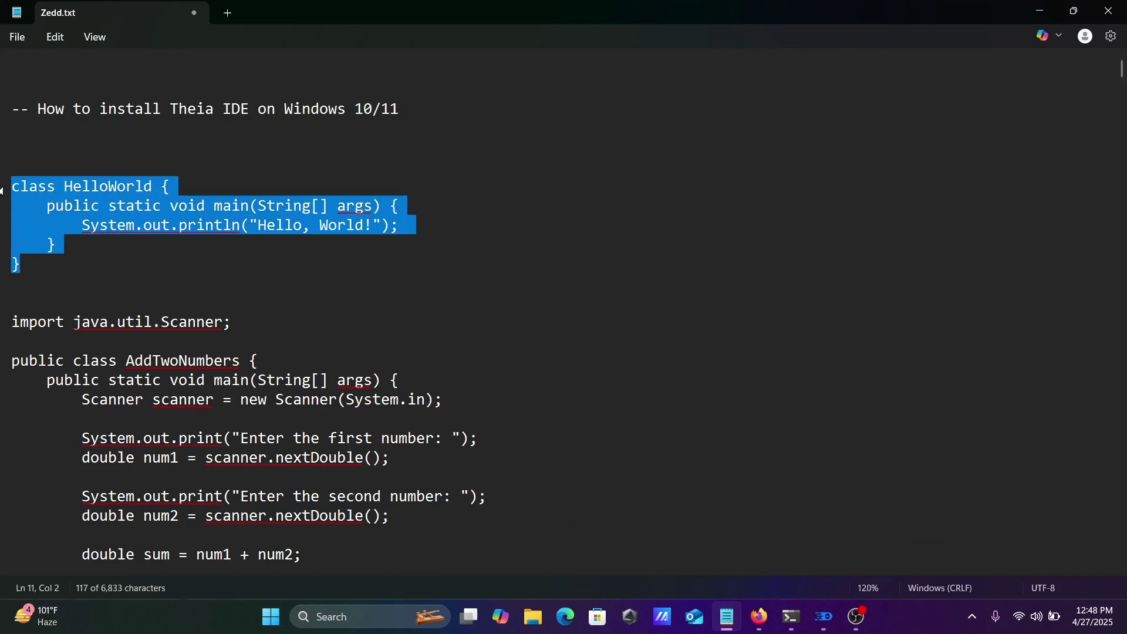
pyautogui.click(1041, 10)
pyautogui.hotkey('ctrl', 'v')
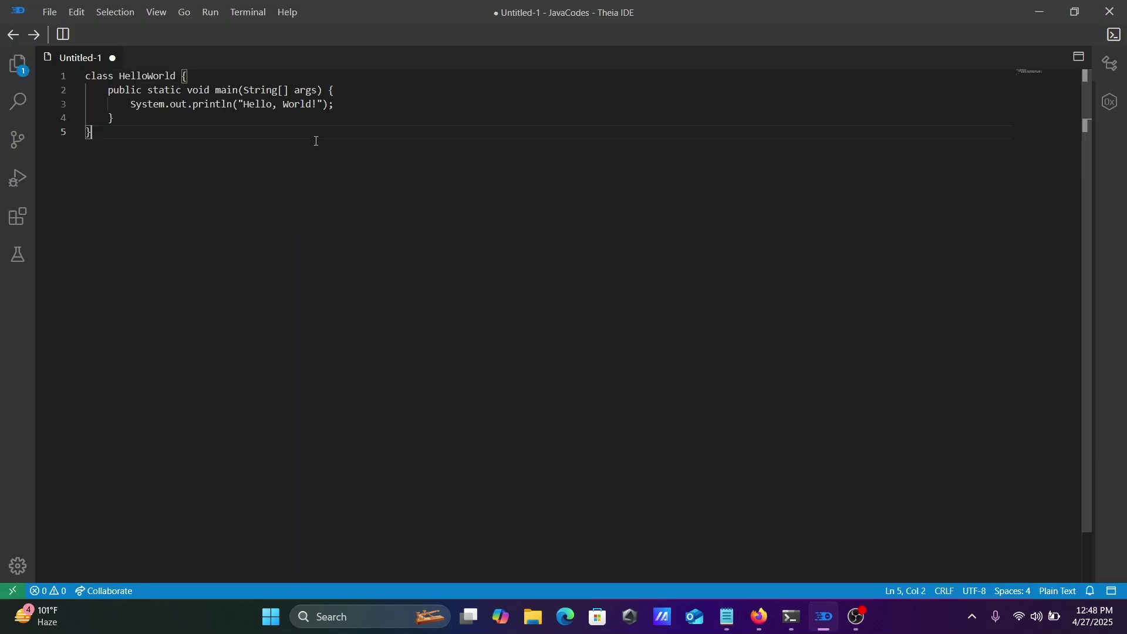
# Save the untitled file as Test.java in the JavaCodes folder
pyautogui.hotkey('ctrl', 's')
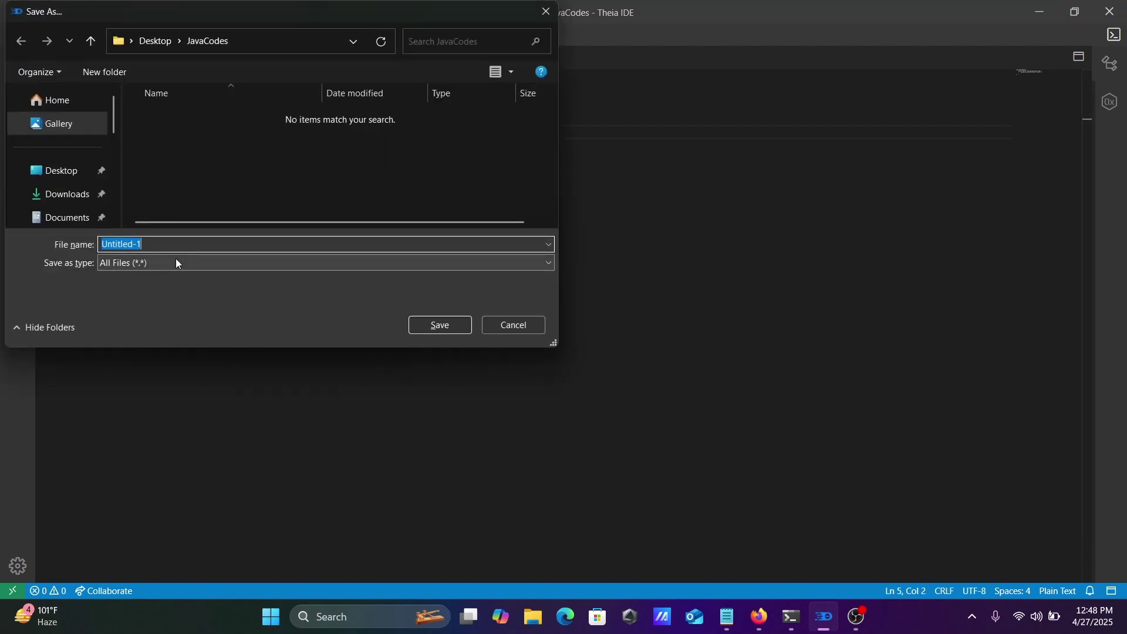
pyautogui.press('BackSpace')
pyautogui.write('Test.java')
pyautogui.press('Return')
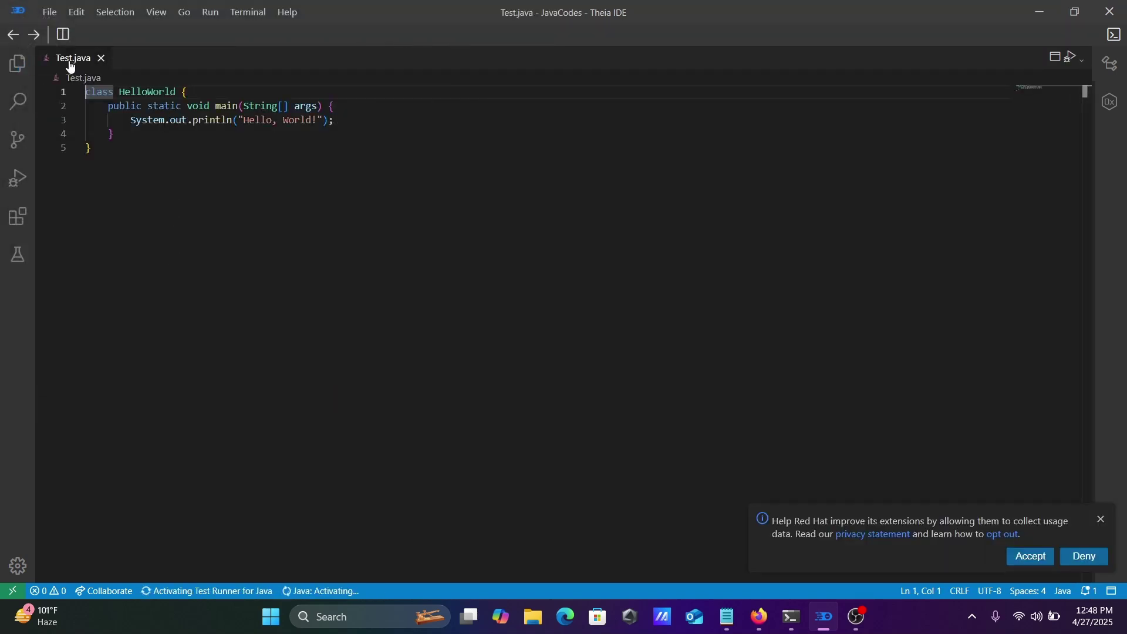
# Rename the HelloWorld class to Test and accept Red Hat's usage data collection request
pyautogui.click(175, 92)
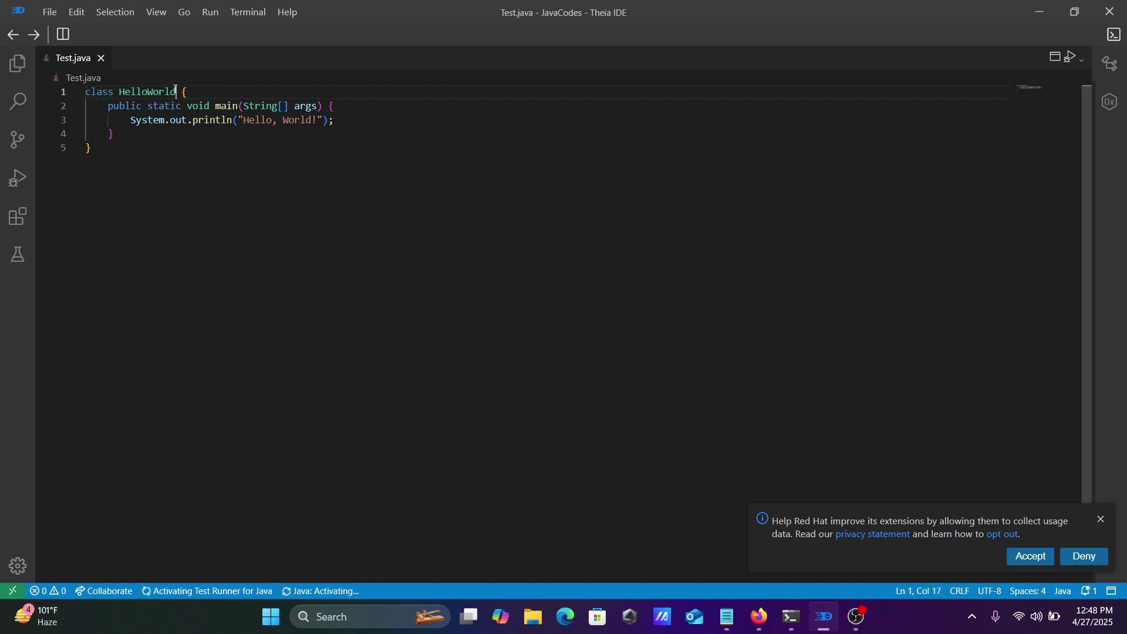
pyautogui.press('BackSpace')
pyautogui.press('BackSpace')
pyautogui.press('BackSpace')
pyautogui.press('BackSpace')
pyautogui.press('BackSpace')
pyautogui.press('BackSpace')
pyautogui.press('BackSpace')
pyautogui.press('BackSpace')
pyautogui.press('BackSpace')
pyautogui.press('BackSpace')
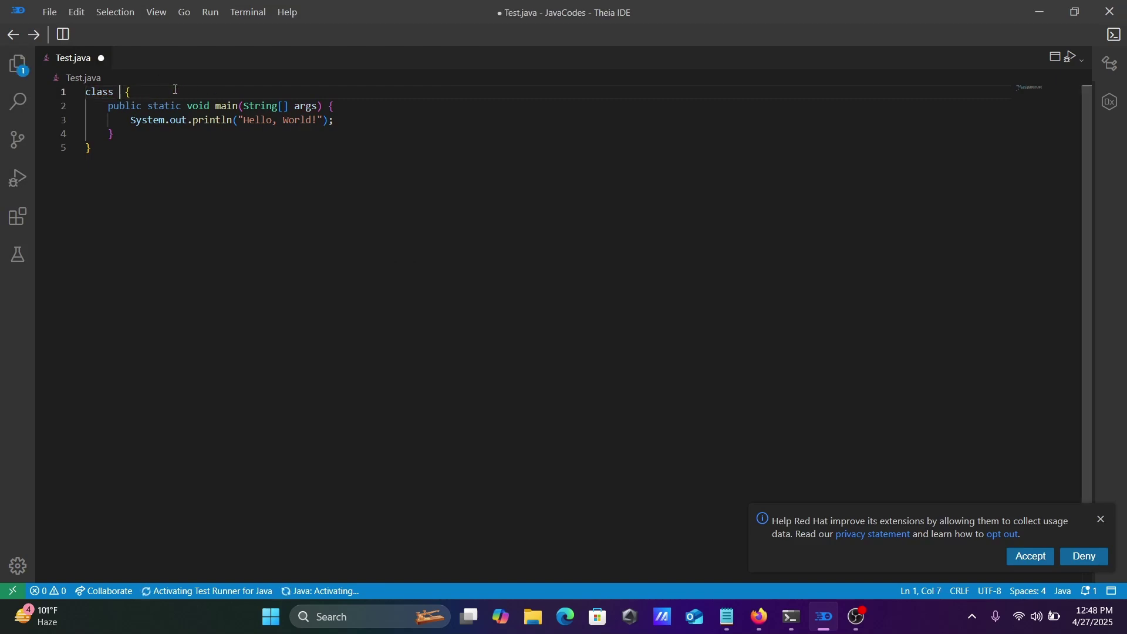
pyautogui.write('Test')
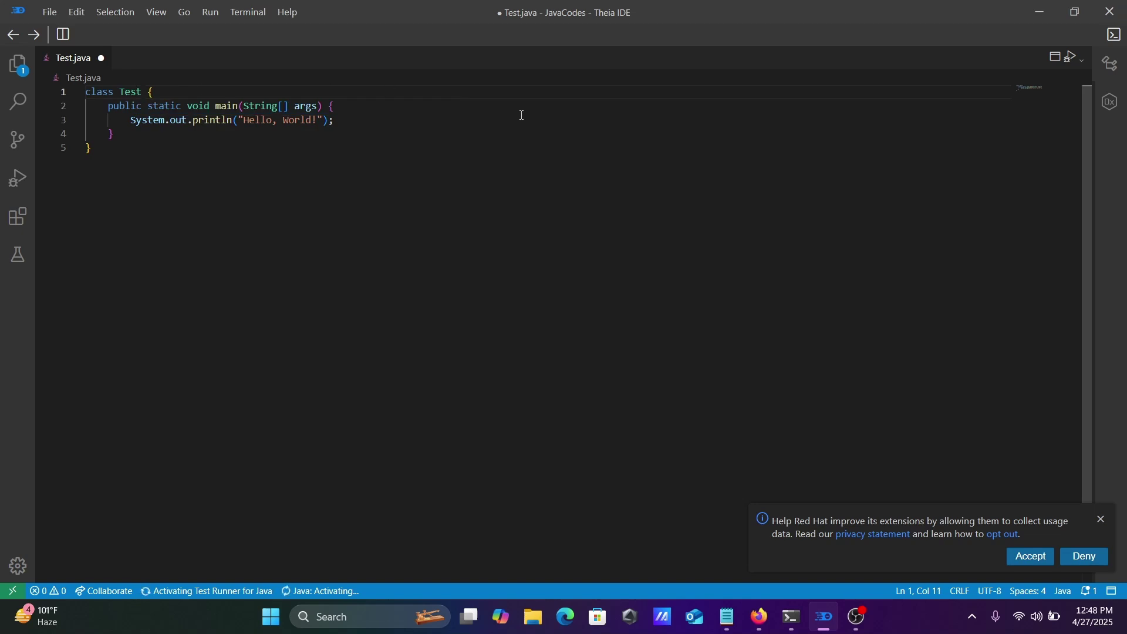
pyautogui.click(522, 116)
pyautogui.click(1023, 555)
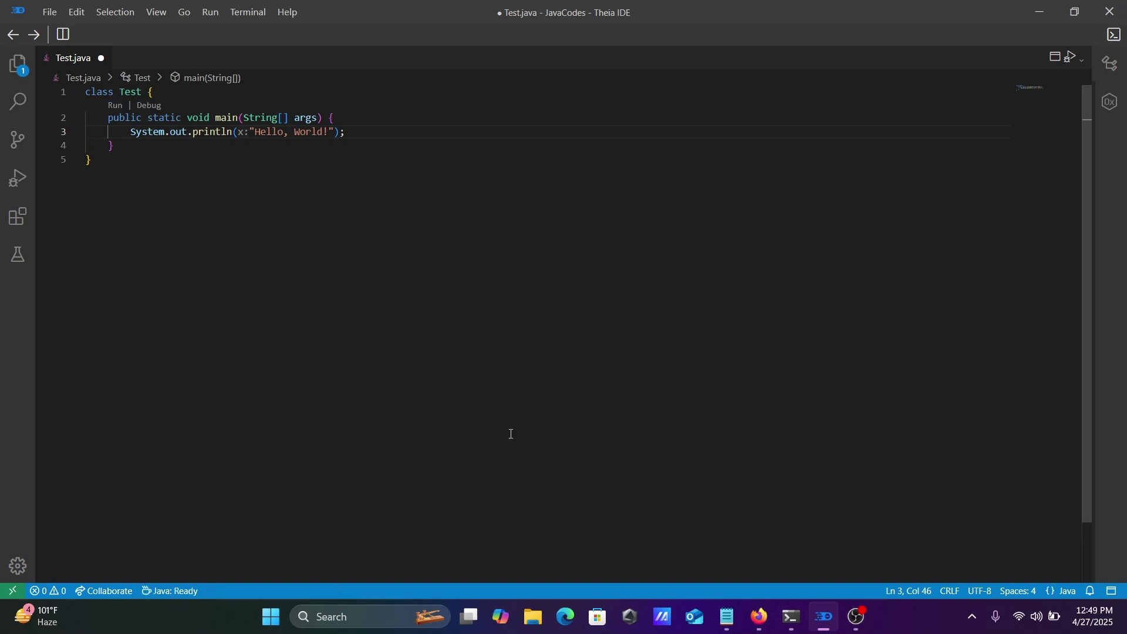
# Run Test.java, allow OpenJDK Platform binary through the firewall, and highlight the program's output line in the terminal
pyautogui.click(1075, 59)
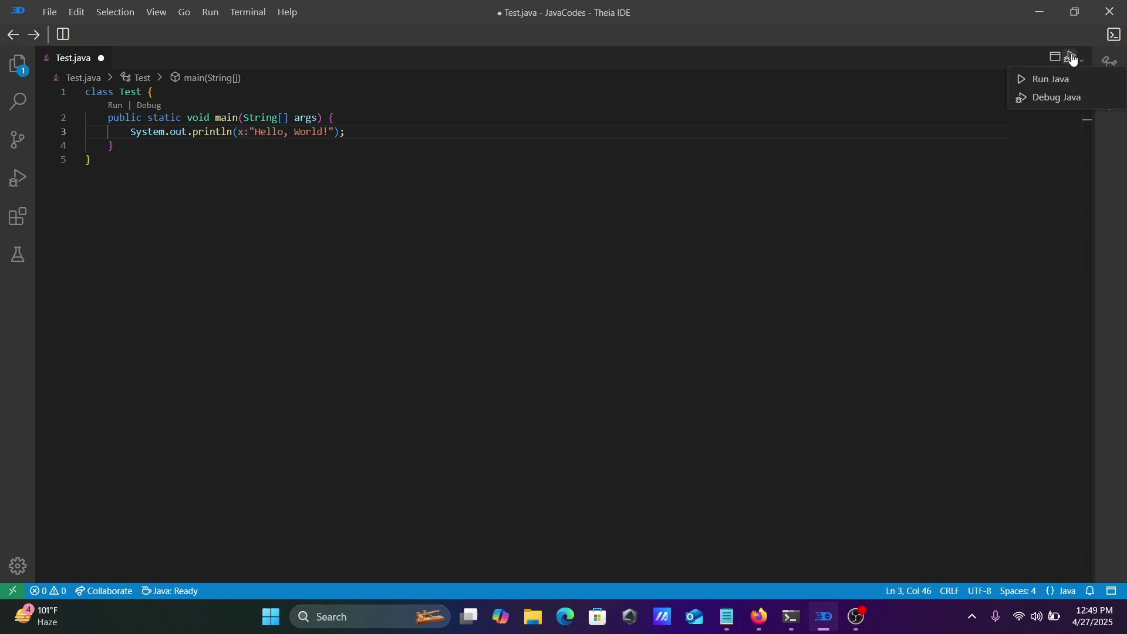
pyautogui.click(1045, 83)
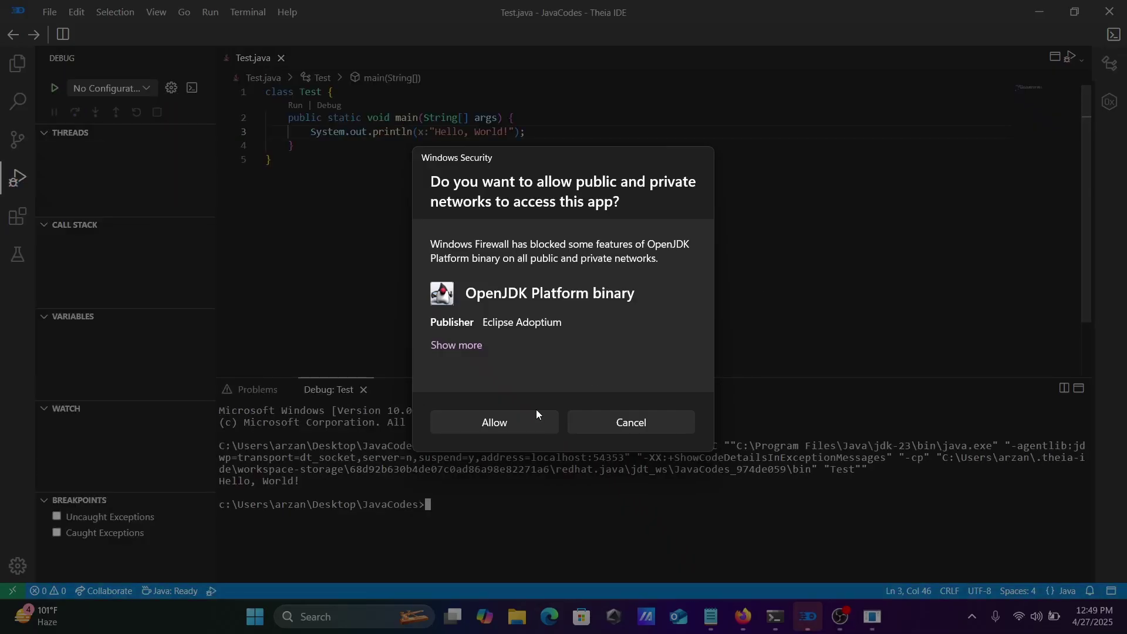
pyautogui.click(509, 421)
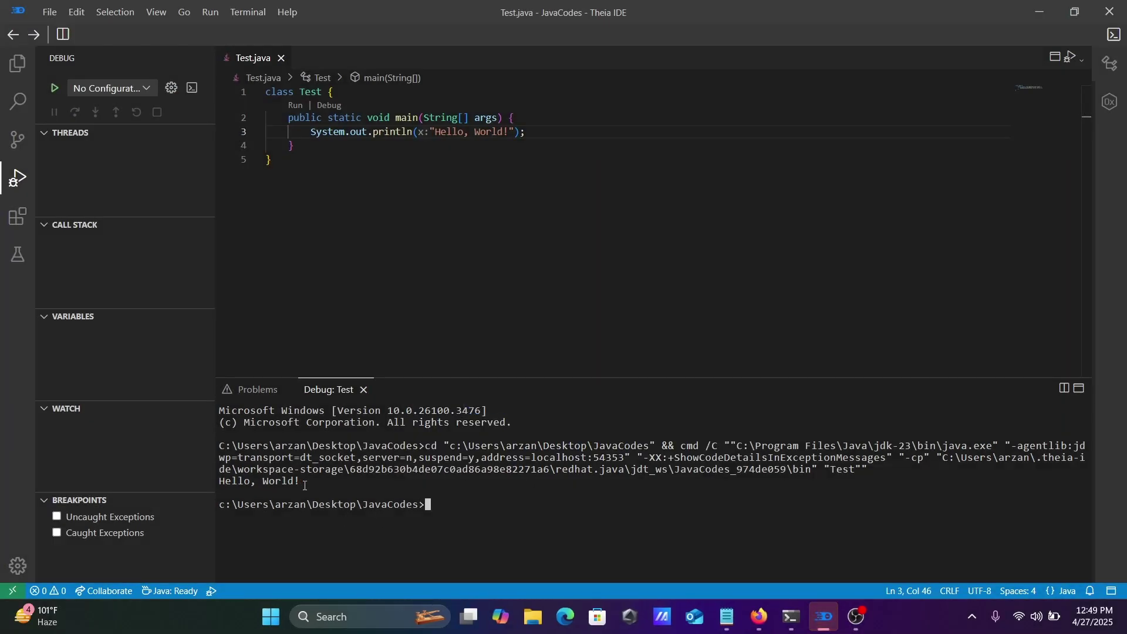
pyautogui.moveTo(305, 486); pyautogui.dragTo(220, 485)
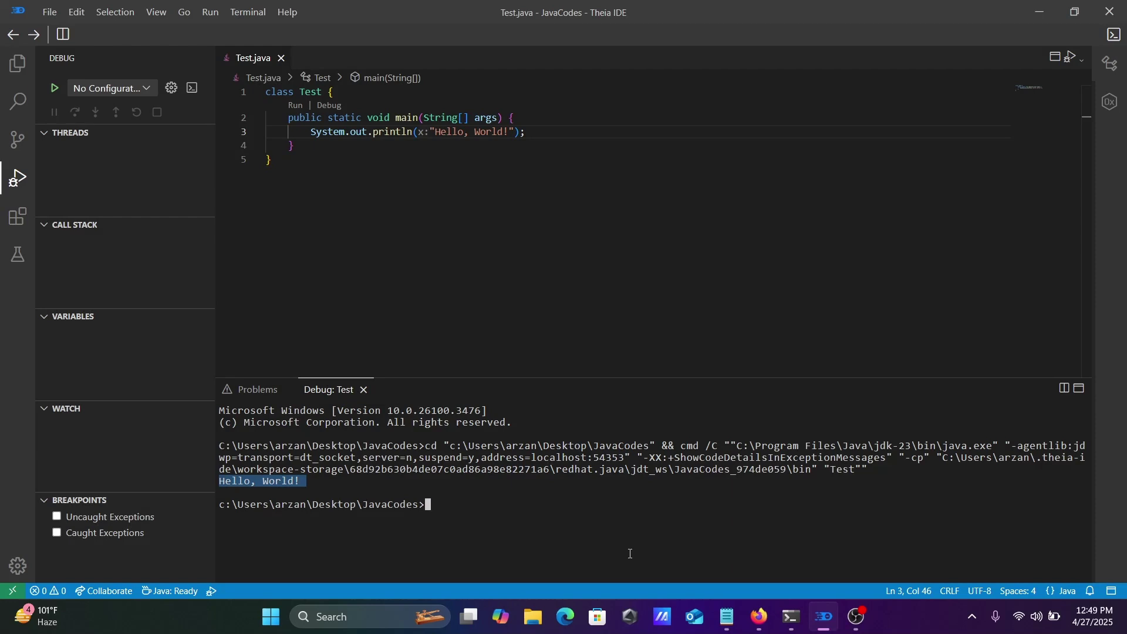
# Switch to Notepad and copy the whole AddTwoNumbers program, including its Scanner import, from Zedd.txt
pyautogui.click(728, 617)
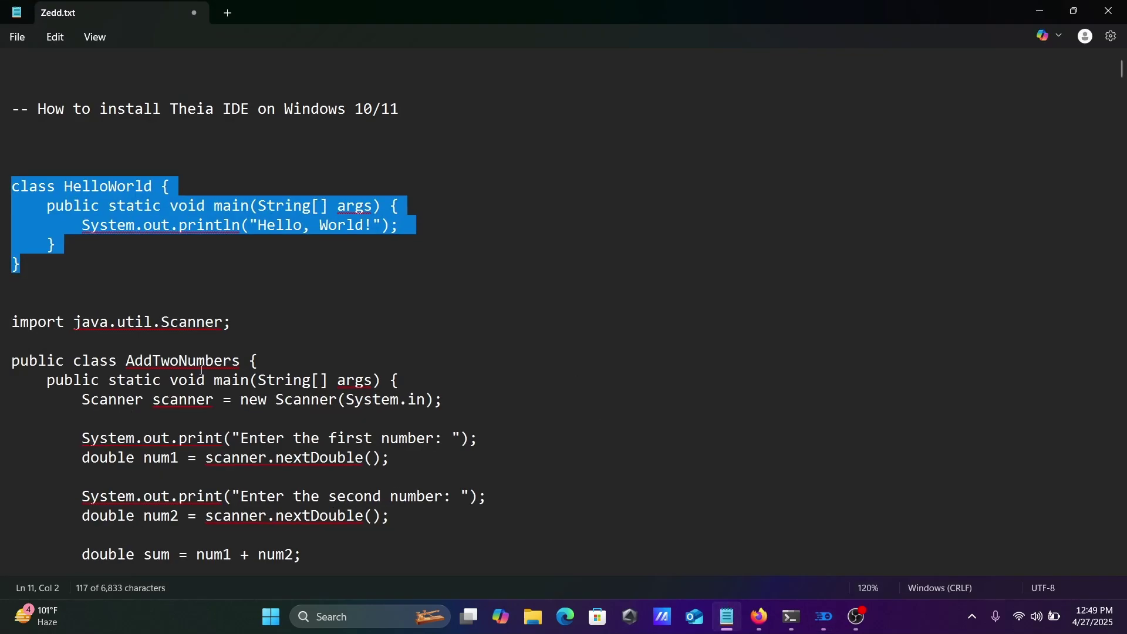
pyautogui.click(201, 367)
pyautogui.tripleClick(3, 322)
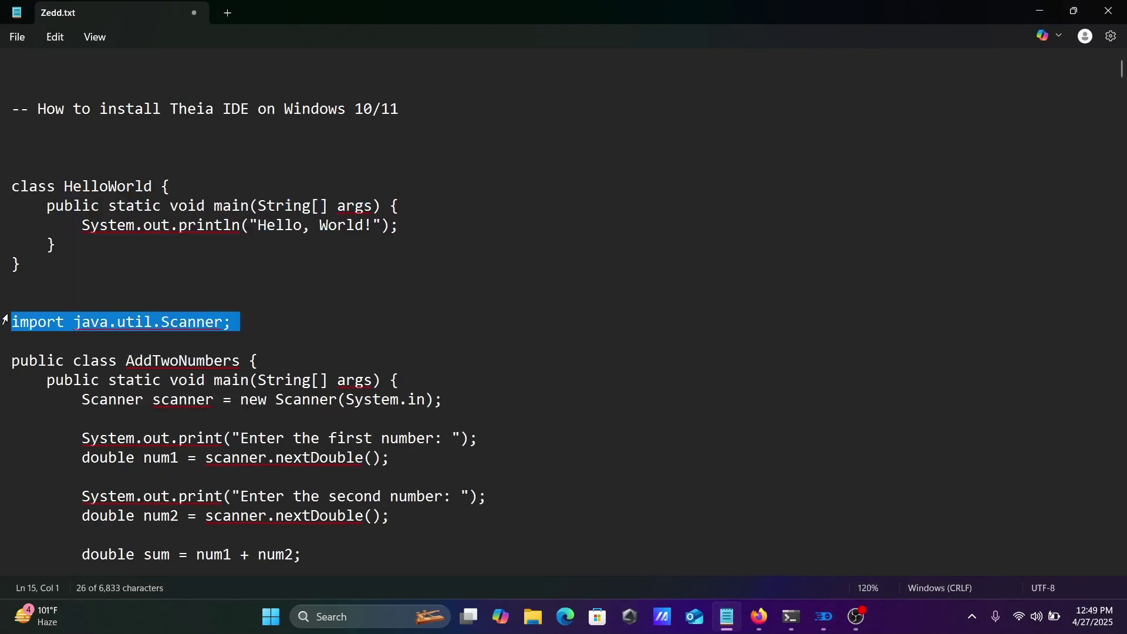
pyautogui.click(37, 304)
pyautogui.hotkey('shift', 'Down')
pyautogui.hotkey('shift', 'Down')
pyautogui.hotkey('shift', 'Down')
pyautogui.hotkey('shift', 'Down')
pyautogui.hotkey('shift', 'Down')
pyautogui.hotkey('shift', 'Down')
pyautogui.hotkey('shift', 'Down')
pyautogui.hotkey('shift', 'Down')
pyautogui.hotkey('shift', 'Down')
pyautogui.hotkey('shift', 'Down')
pyautogui.hotkey('shift', 'Down')
pyautogui.hotkey('shift', 'Down')
pyautogui.hotkey('shift', 'Down')
pyautogui.hotkey('shift', 'Down')
pyautogui.hotkey('shift', 'Down')
pyautogui.hotkey('shift', 'Down')
pyautogui.hotkey('shift', 'Down')
pyautogui.hotkey('shift', 'Down')
pyautogui.hotkey('shift', 'Down')
pyautogui.hotkey('shift', 'Down')
pyautogui.hotkey('shift', 'Up')
pyautogui.hotkey('ctrl', 'c')
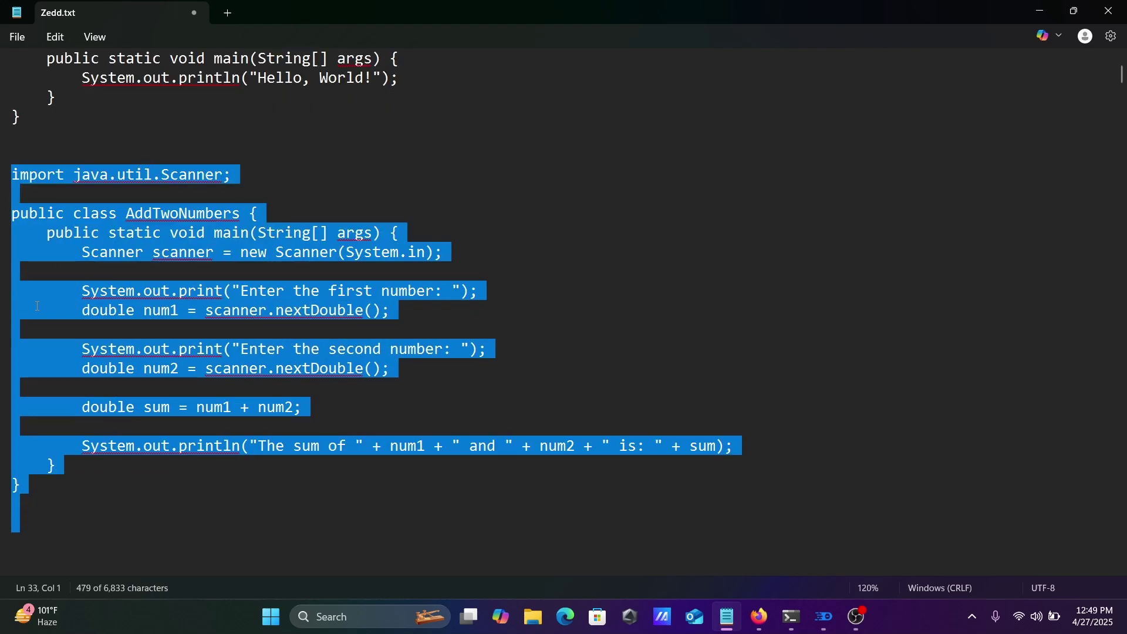
# Return to Theia IDE and replace all the code in Test.java with the copied AddTwoNumbers program
pyautogui.click(1040, 10)
pyautogui.click(348, 261)
pyautogui.write('s')
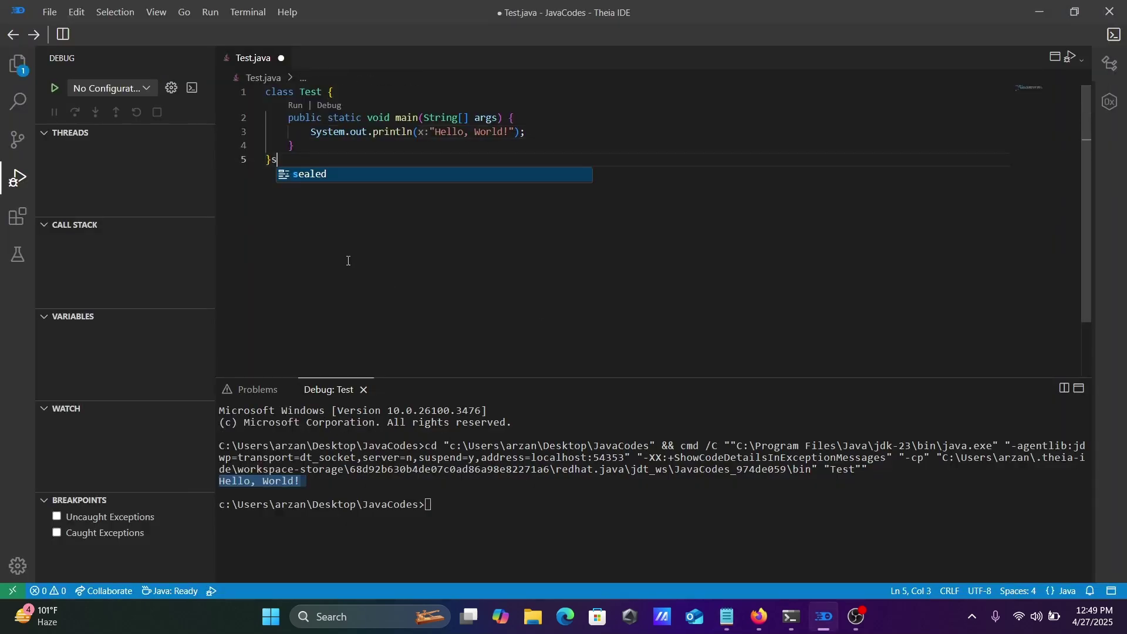
pyautogui.hotkey('ctrl', 'a')
pyautogui.hotkey('ctrl', 'v')
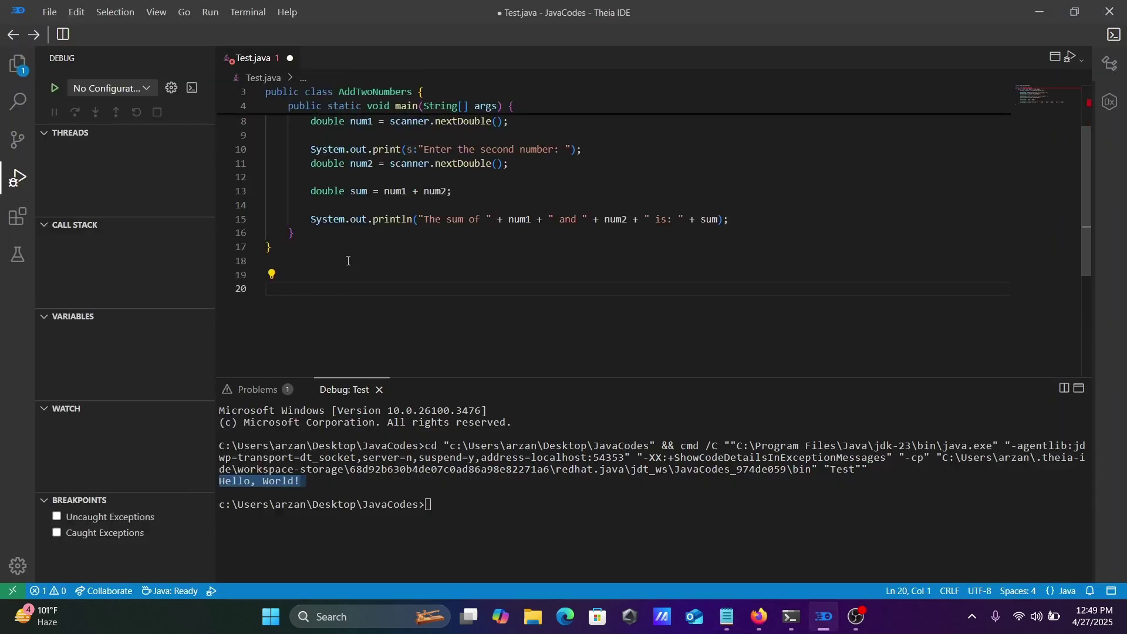
# Rename the AddTwoNumbers class to Test and save Test.java
pyautogui.press('Up')
pyautogui.hotkey('ctrl', 'Home')
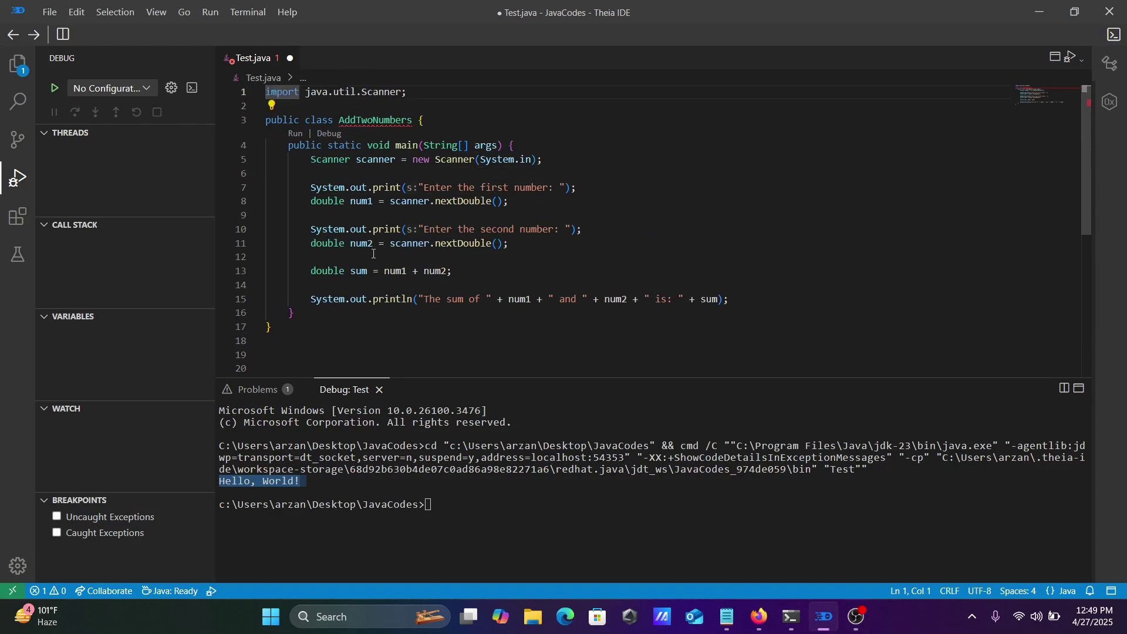
pyautogui.click(414, 120)
pyautogui.press('BackSpace')
pyautogui.press('BackSpace')
pyautogui.press('BackSpace')
pyautogui.press('BackSpace')
pyautogui.press('BackSpace')
pyautogui.press('BackSpace')
pyautogui.press('BackSpace')
pyautogui.press('BackSpace')
pyautogui.press('BackSpace')
pyautogui.press('BackSpace')
pyautogui.press('BackSpace')
pyautogui.press('BackSpace')
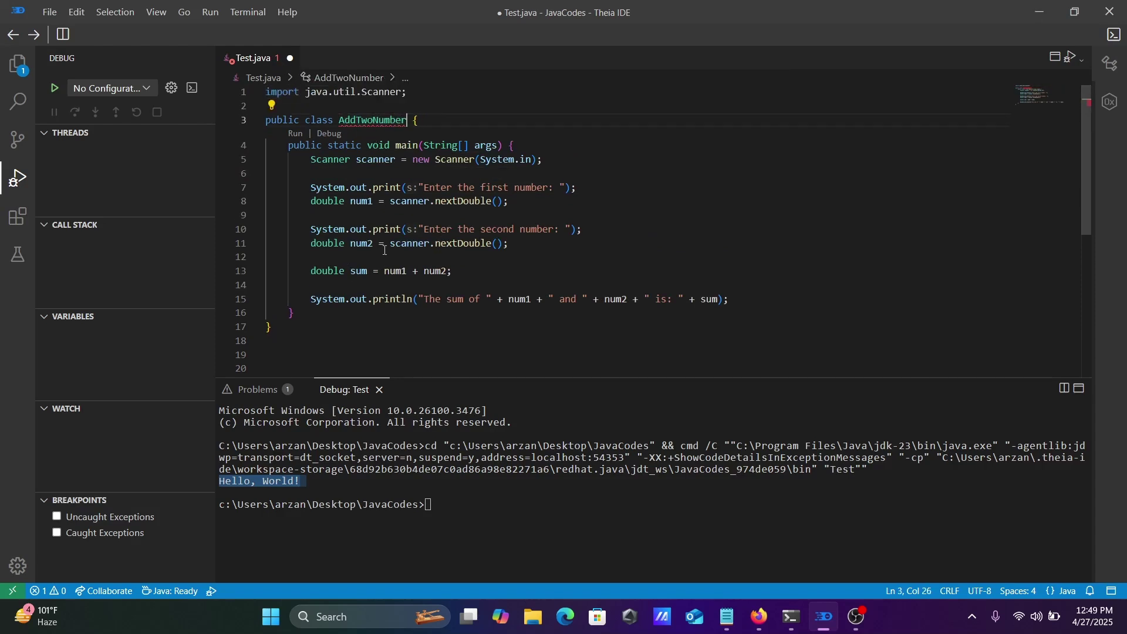
pyautogui.press('BackSpace')
pyautogui.write('Test')
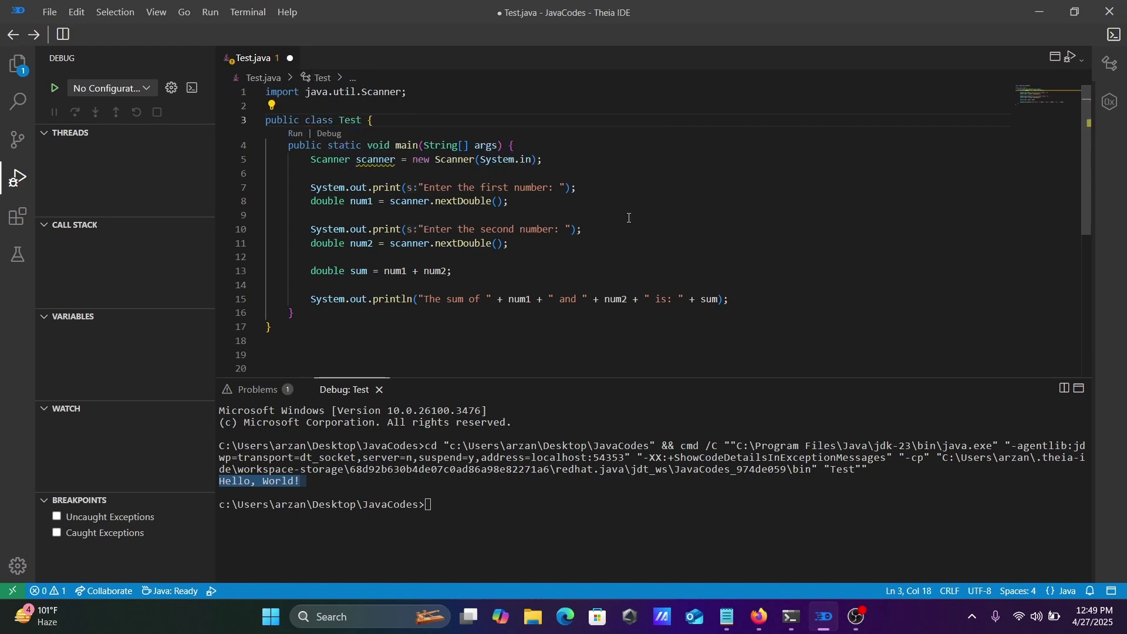
pyautogui.click(630, 217)
pyautogui.hotkey('ctrl', 's')
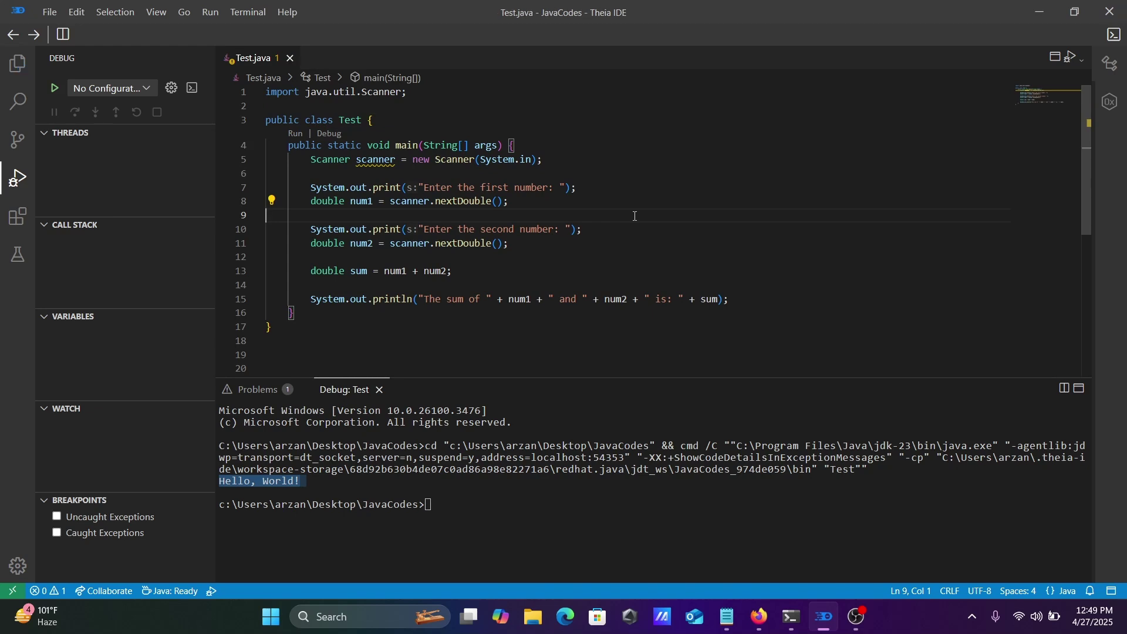
# Run Test.java and enter 7 as the first number and 4 as the second number in the terminal
pyautogui.click(1075, 57)
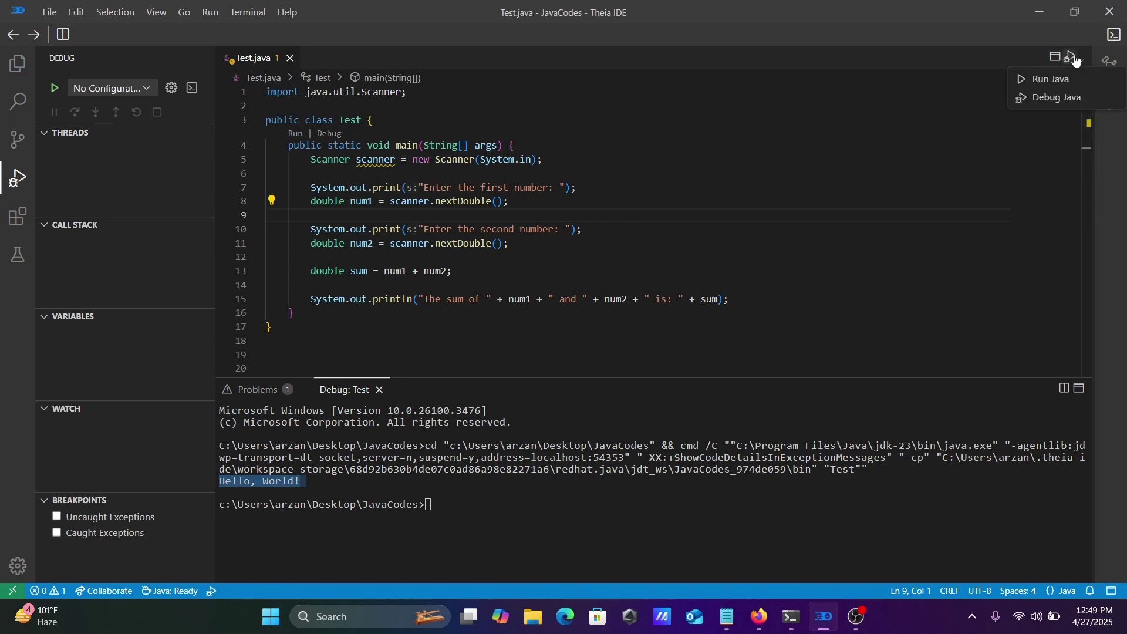
pyautogui.click(1049, 78)
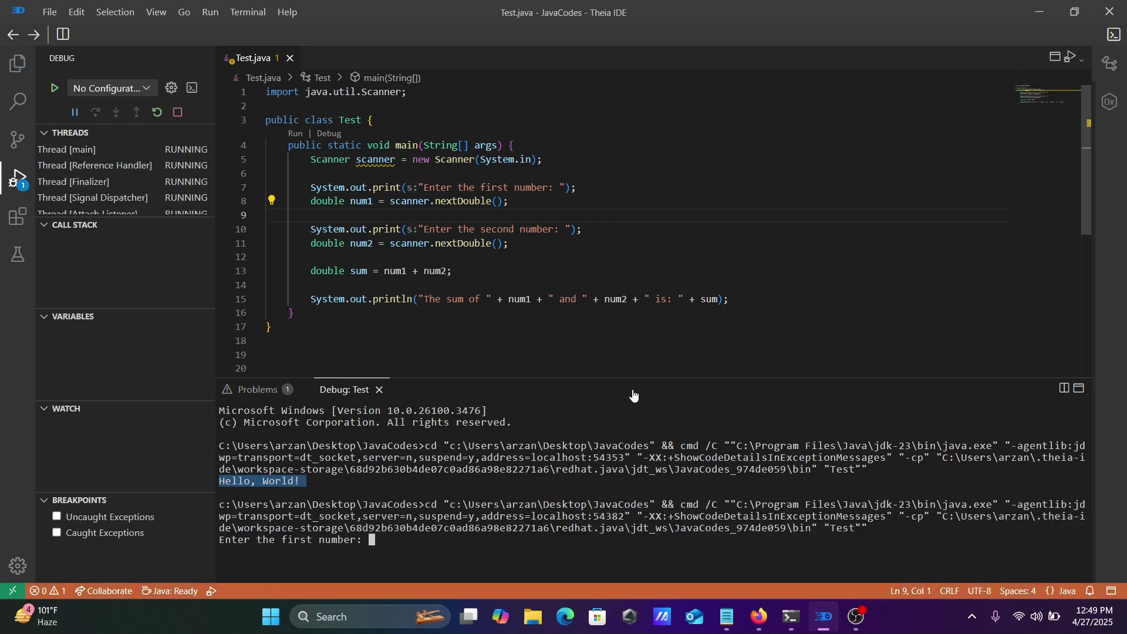
pyautogui.click(379, 550)
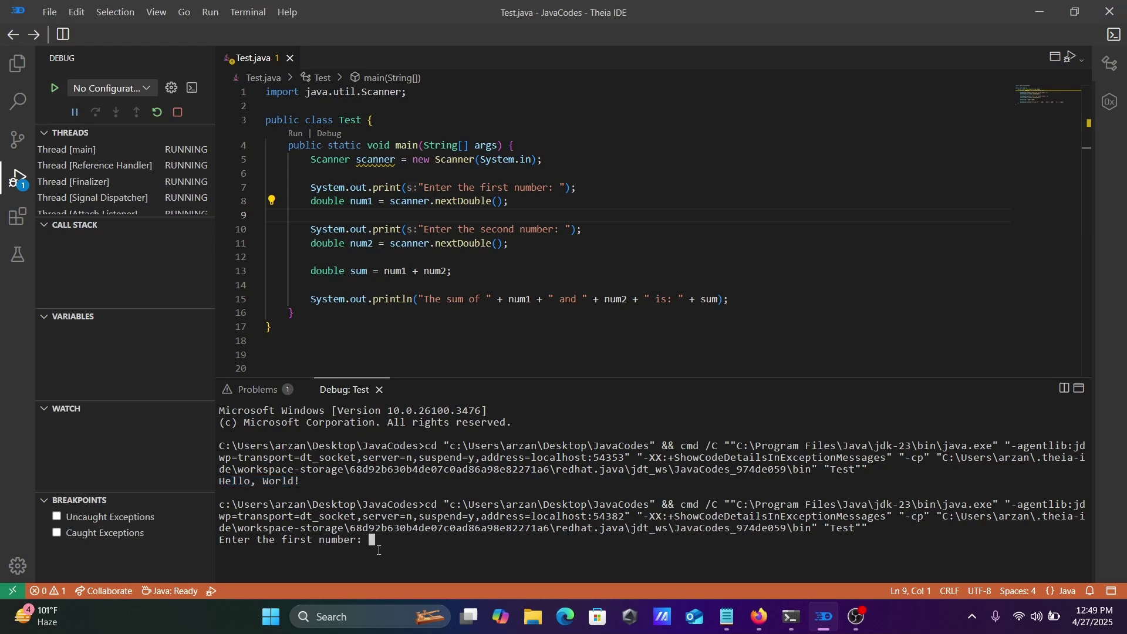
pyautogui.write('7')
pyautogui.press('Return')
pyautogui.write('4')
pyautogui.press('Return')
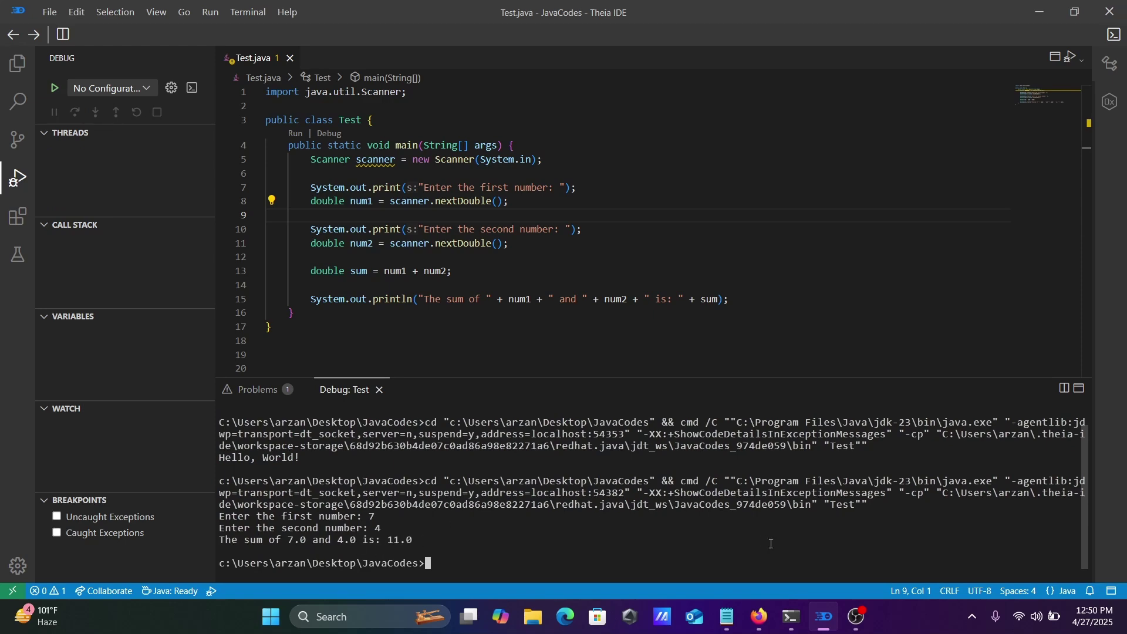
# Switch to Notepad, restore its smaller window and show the Theia IDE installation heading at the start of Zedd.txt
pyautogui.click(728, 616)
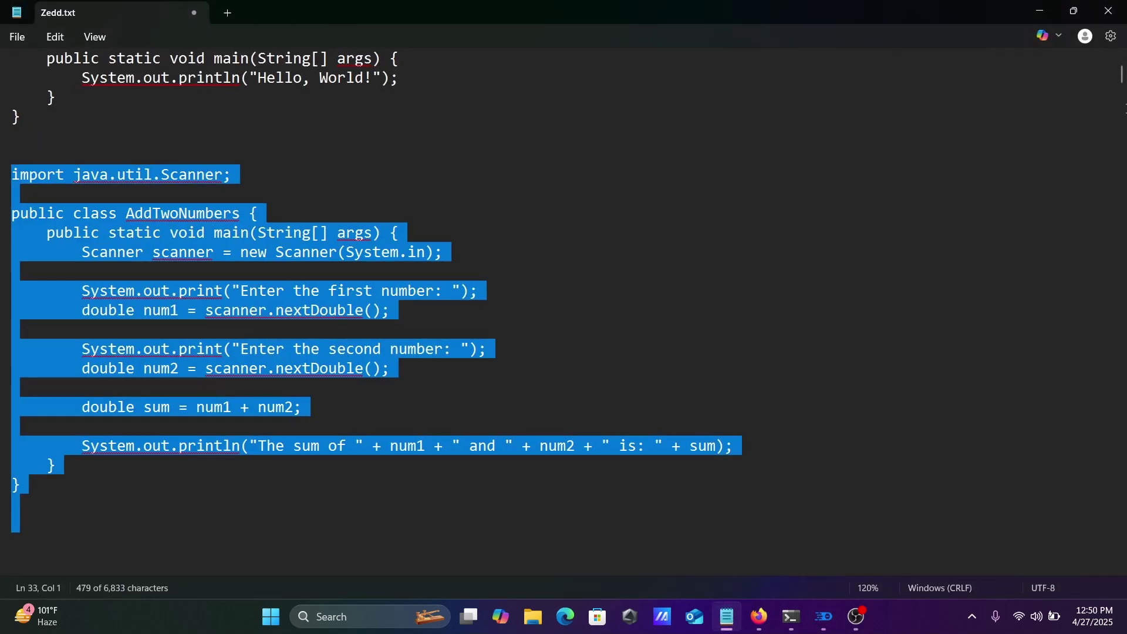
pyautogui.click(1124, 59)
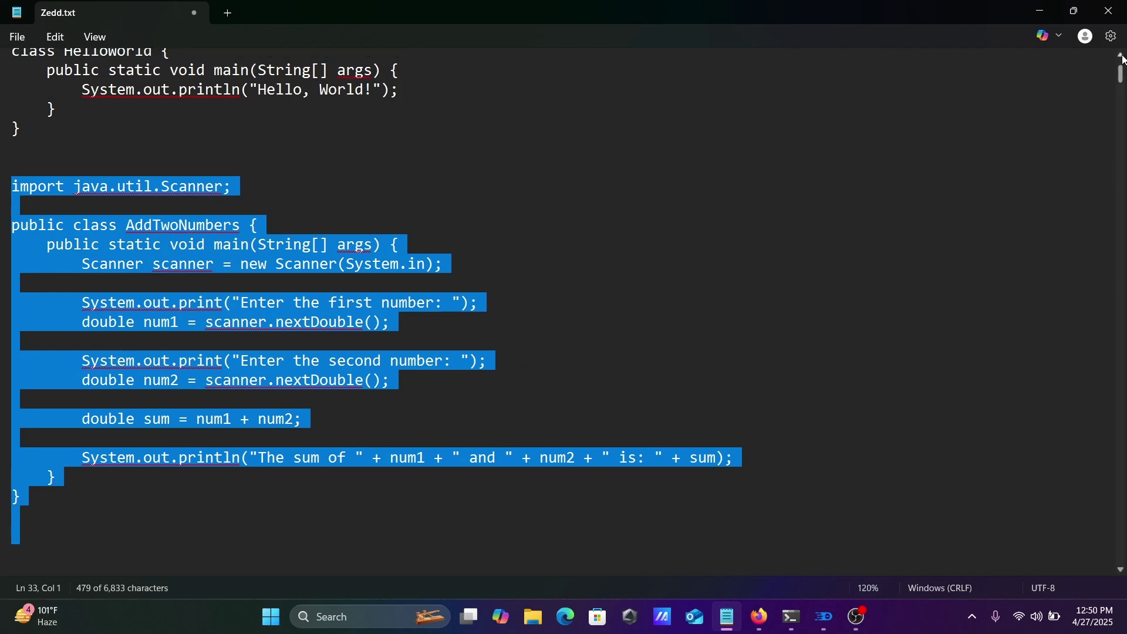
pyautogui.click(1075, 11)
pyautogui.click(403, 312)
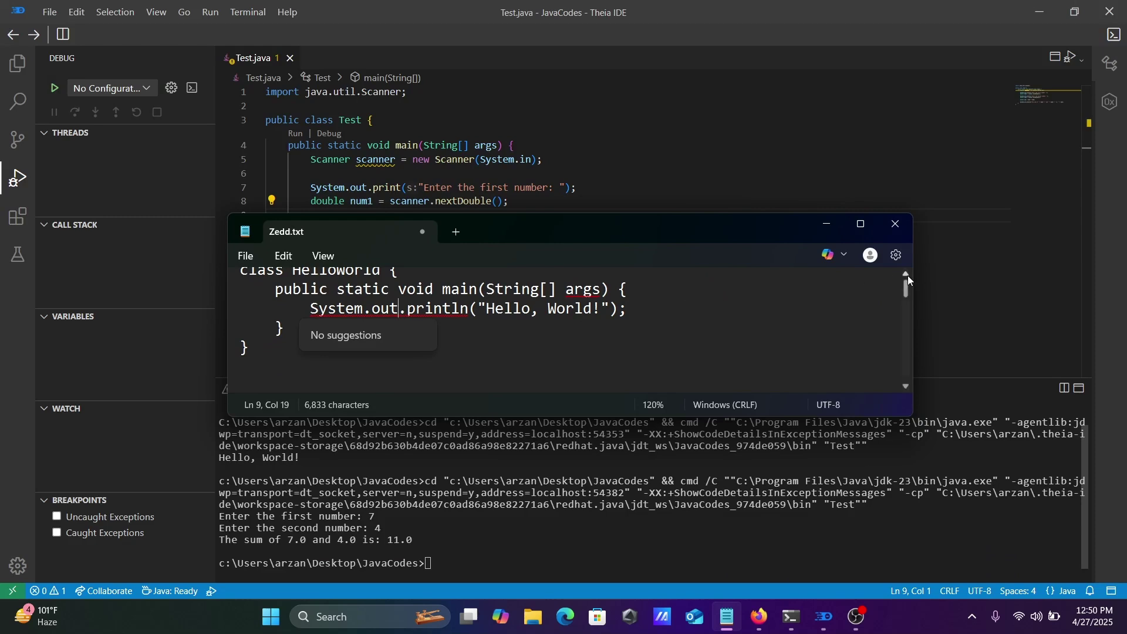
pyautogui.click(908, 276)
pyautogui.moveTo(908, 287); pyautogui.dragTo(759, 282)
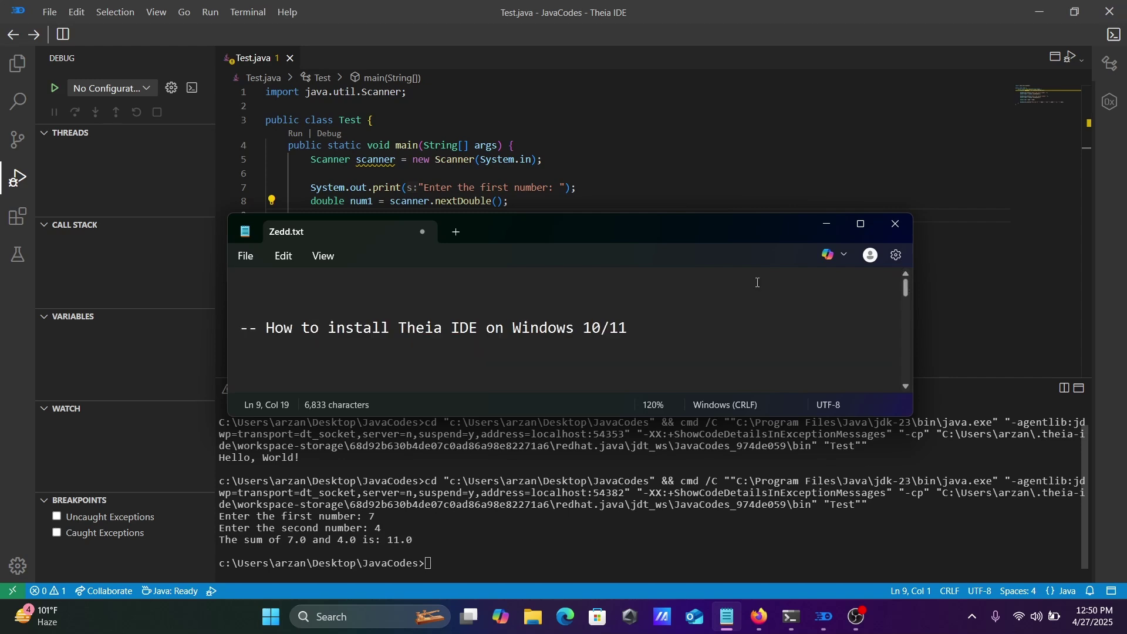